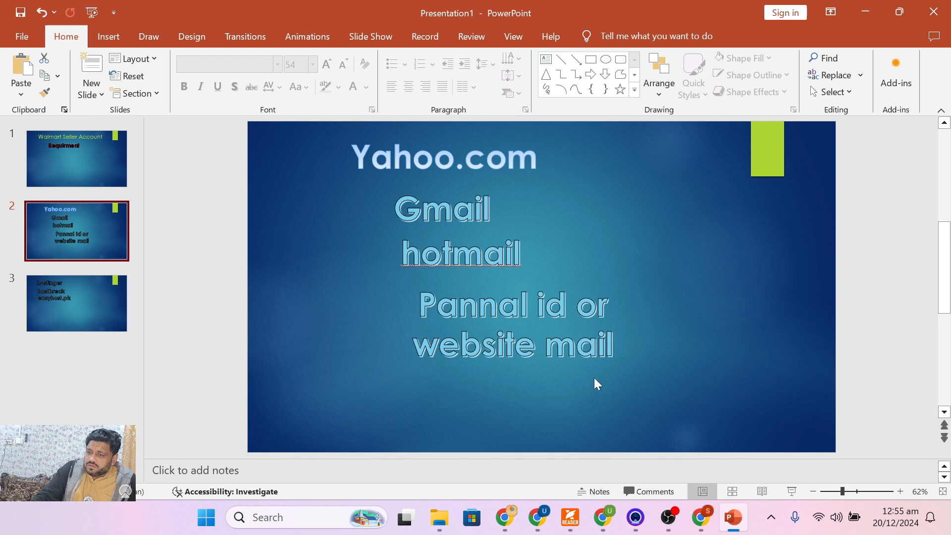
# Show the third slide listing hostinger, hostbreak and easyhost.pk, then start a Google search in Chrome.
pyautogui.click(115, 329)
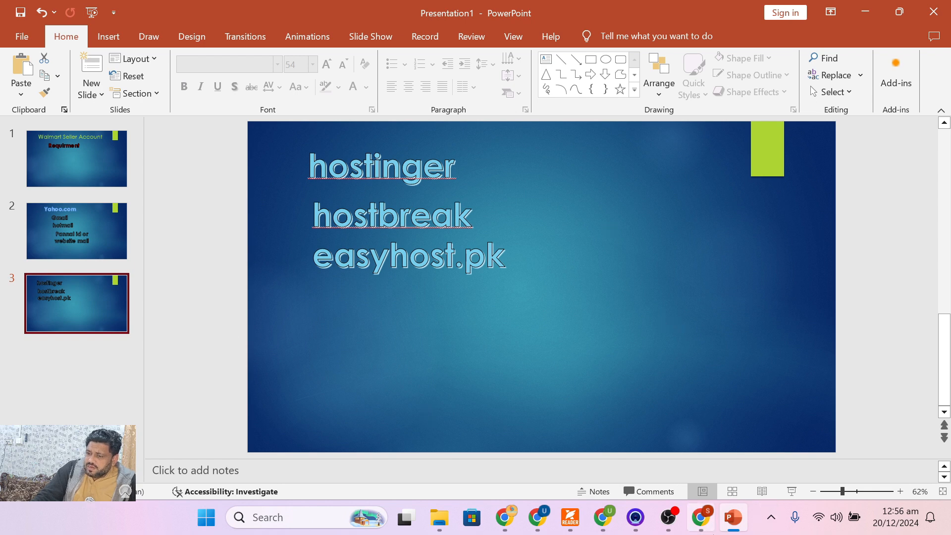
pyautogui.click(701, 518)
pyautogui.click(396, 214)
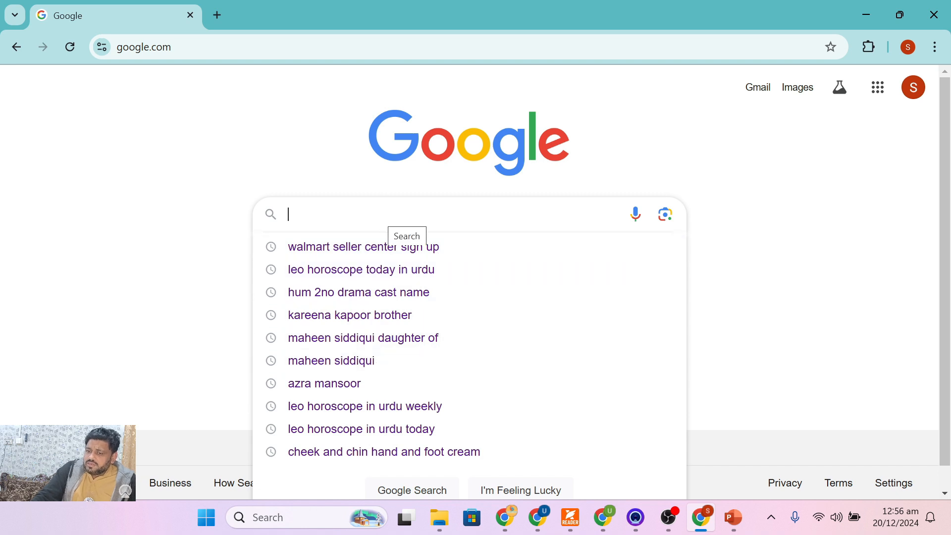
# Search 'walmart seller center sign up' and open the 'Signup | Walmart Seller Center' result.
pyautogui.click(378, 253)
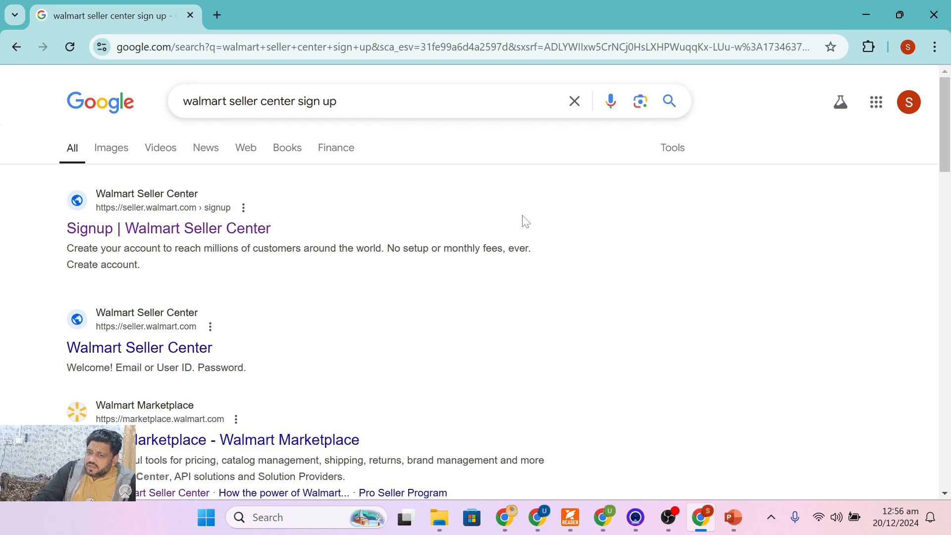
pyautogui.click(231, 235)
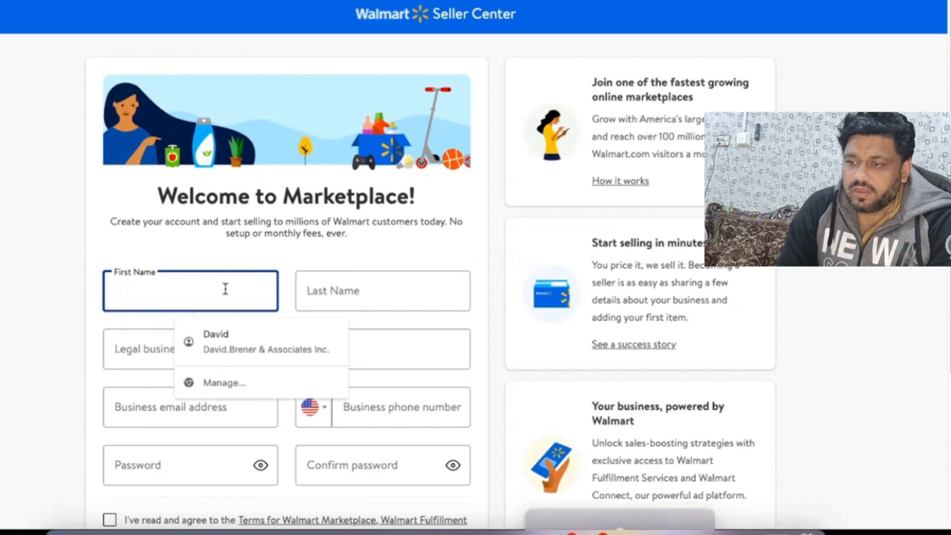
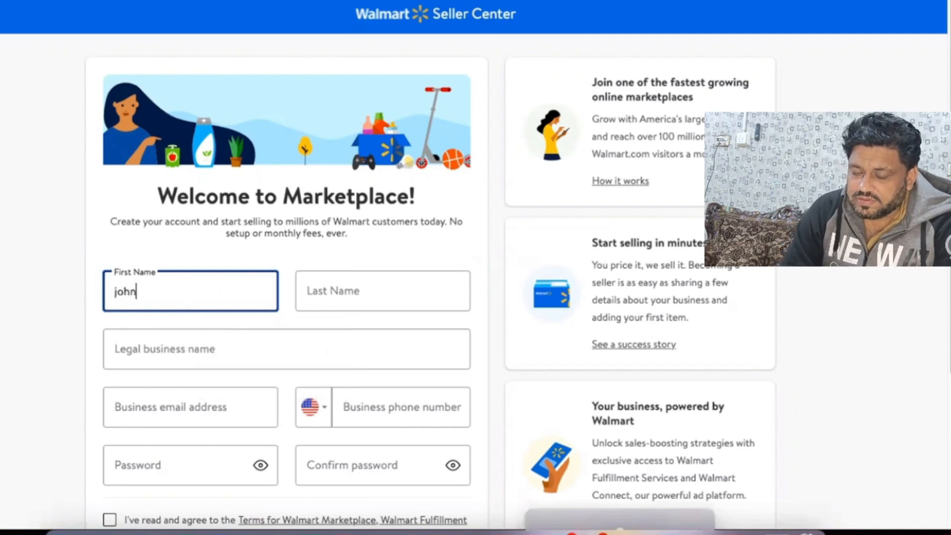
# Enter the seller's first name, last name and legal business name (an LLC) in the signup form.
pyautogui.press('Tab')
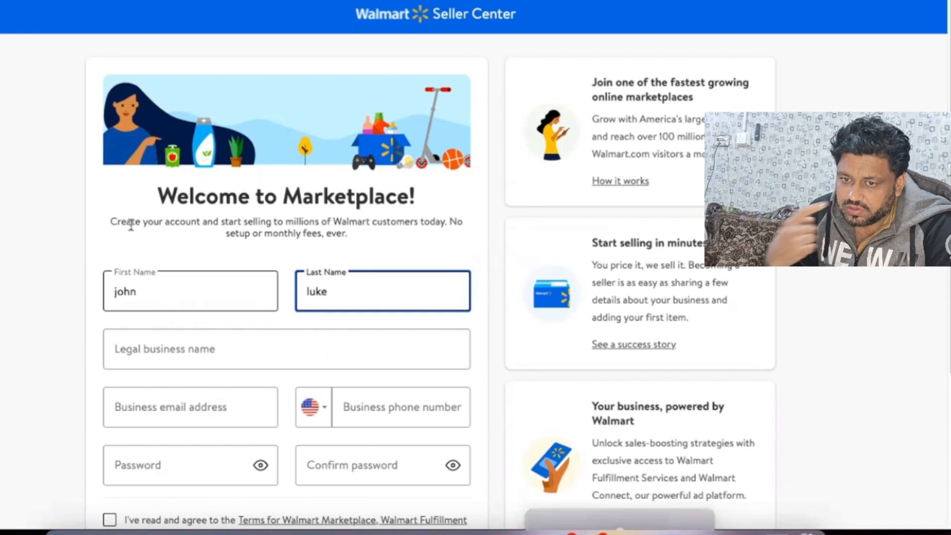
pyautogui.click(119, 347)
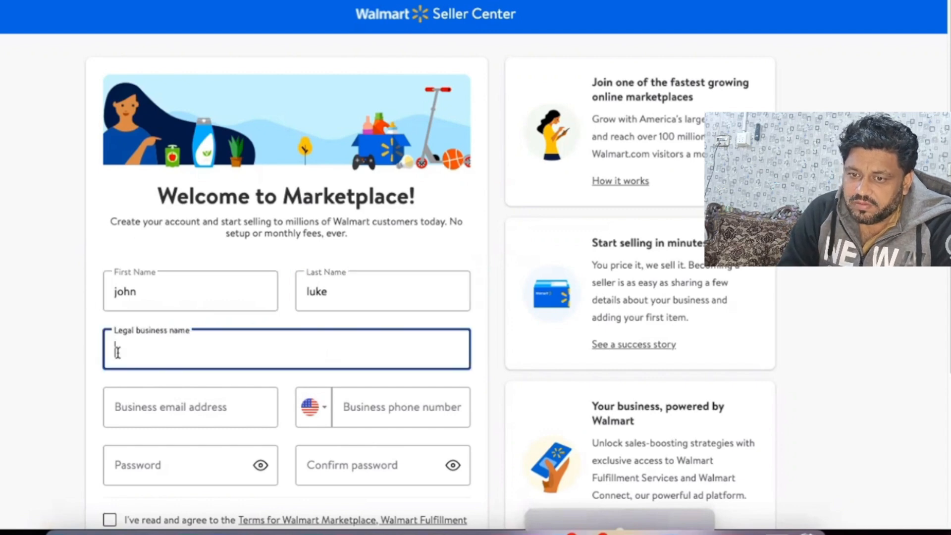
pyautogui.write('jo')
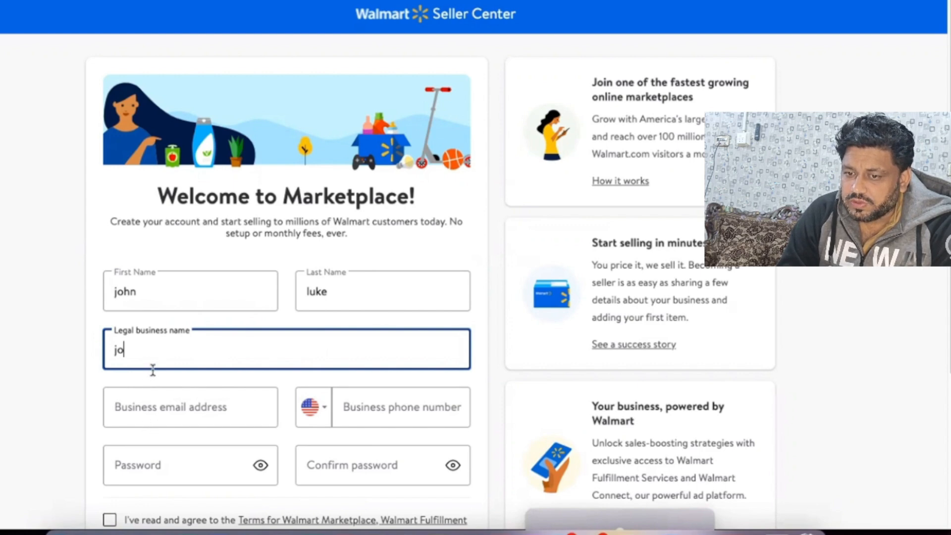
pyautogui.write('hn luke llc')
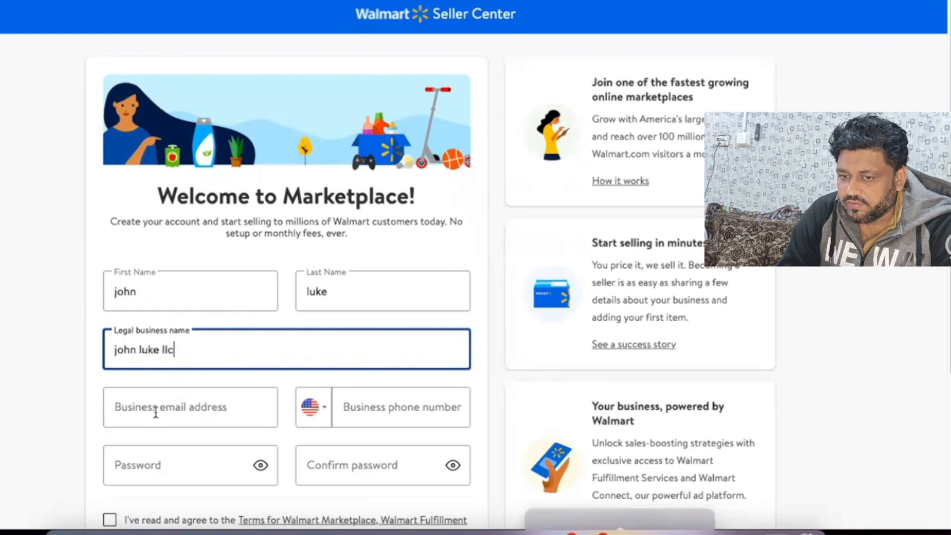
pyautogui.click(328, 299)
pyautogui.doubleClick(307, 296)
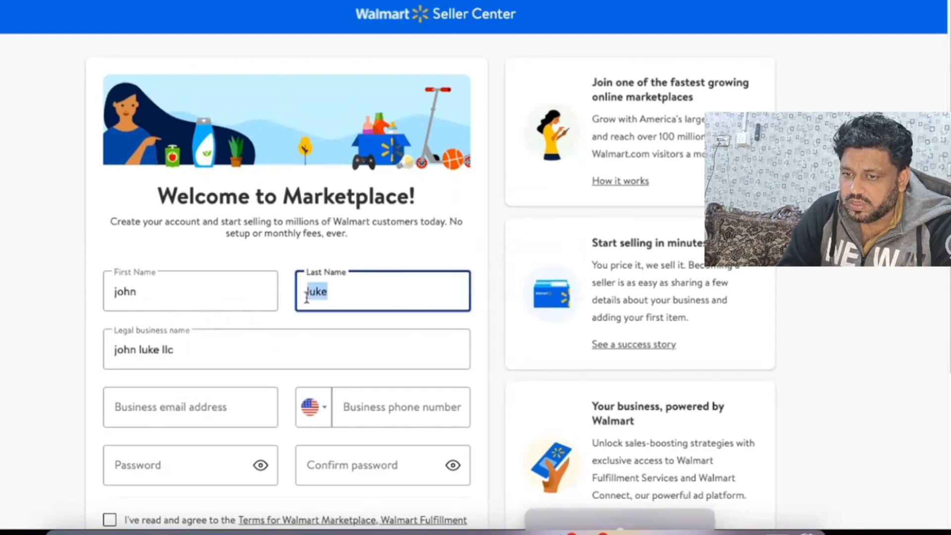
pyautogui.click(188, 284)
pyautogui.doubleClick(117, 292)
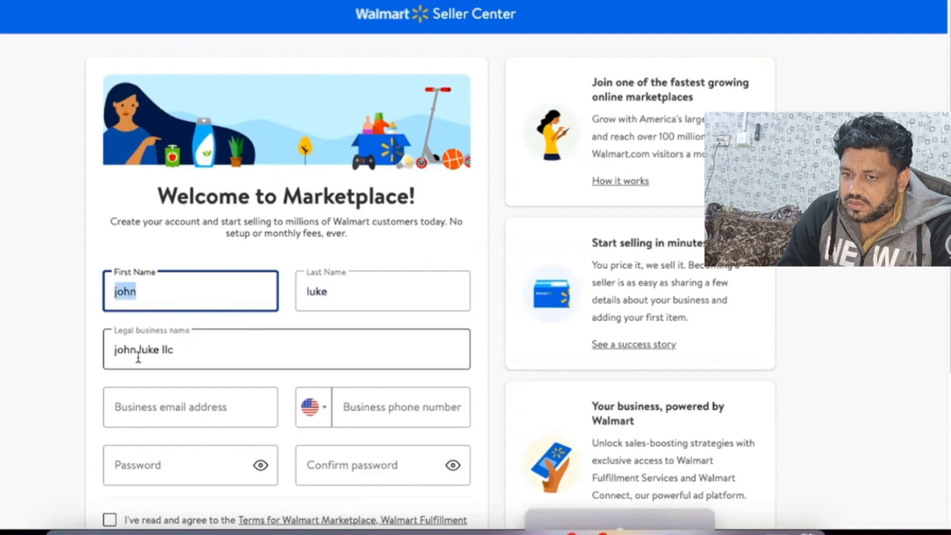
# Paste the saved business email address and type the business phone number.
pyautogui.click(151, 407)
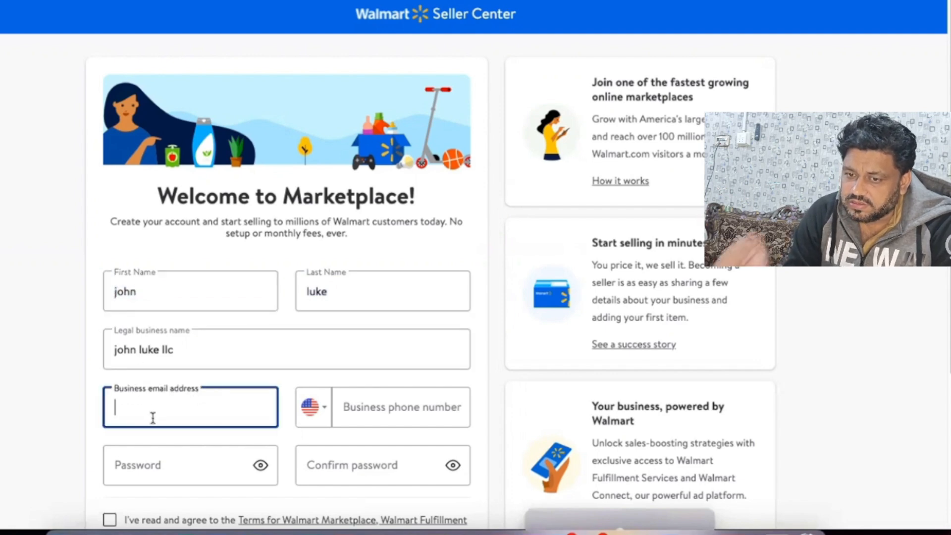
pyautogui.hotkey('ctrl', 'v')
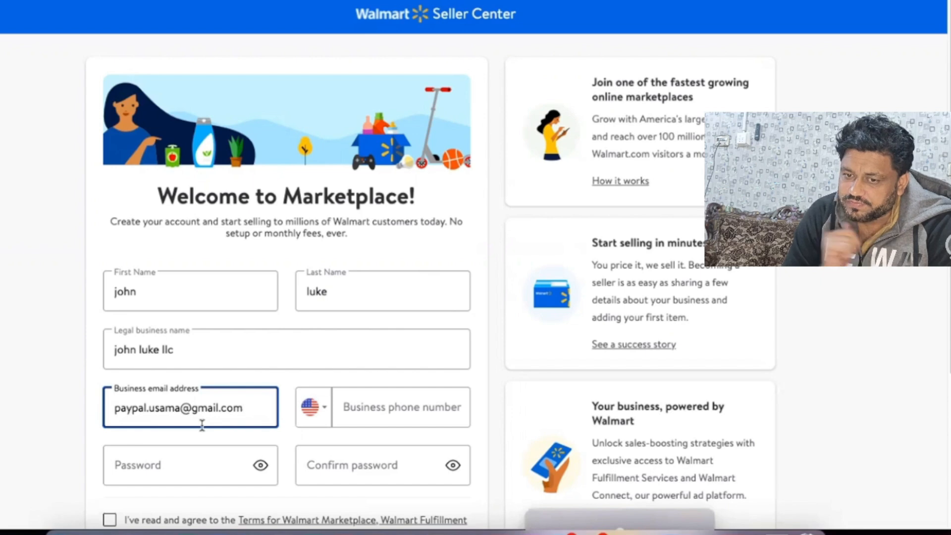
pyautogui.click(352, 413)
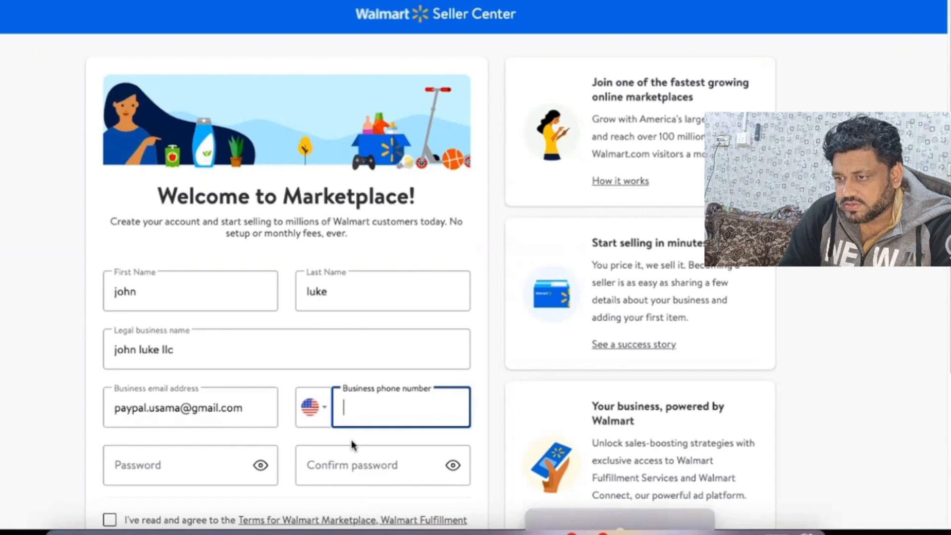
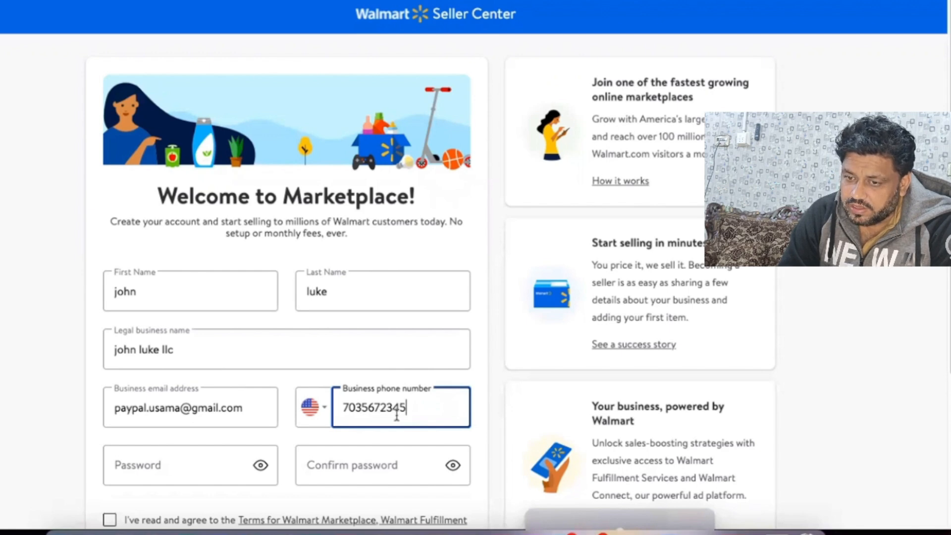
# Type an account password that meets the rules and check it by toggling visibility.
pyautogui.scroll(-4, 302, 411)
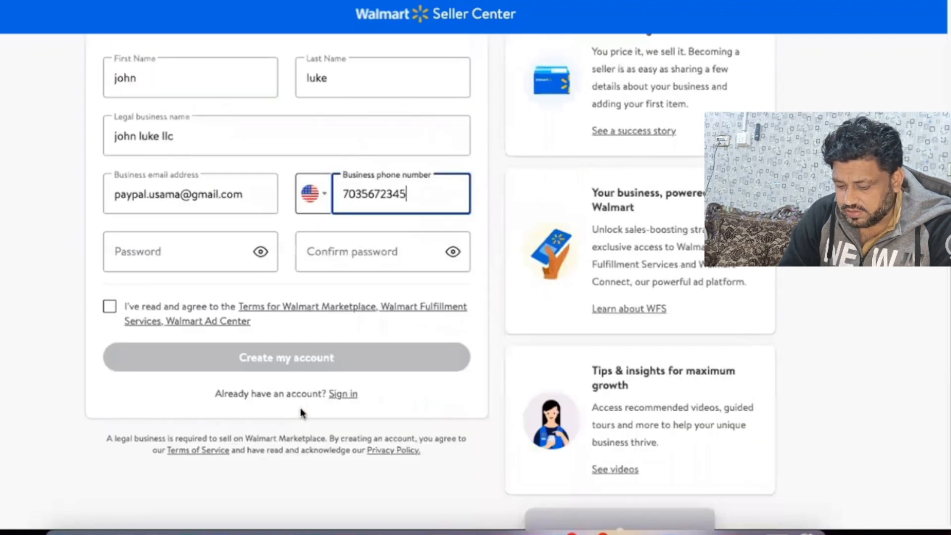
pyautogui.click(196, 252)
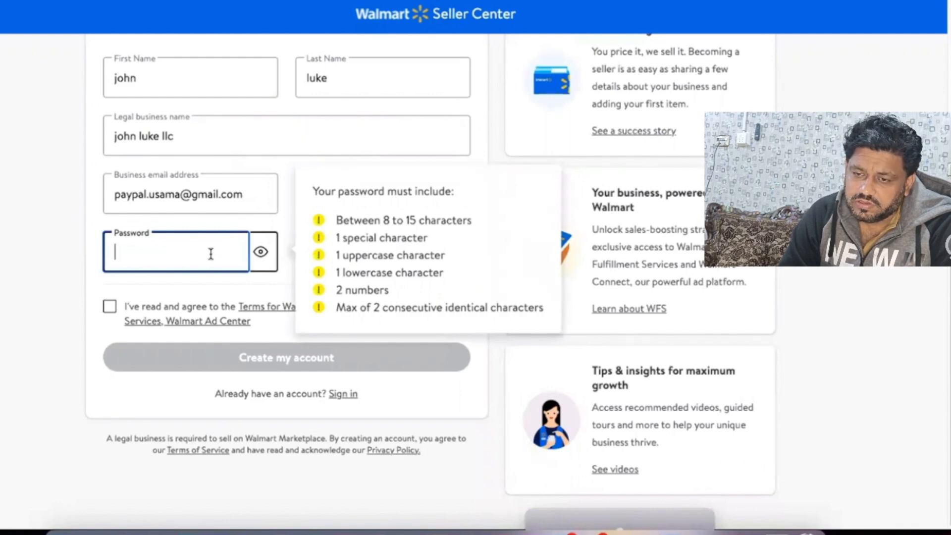
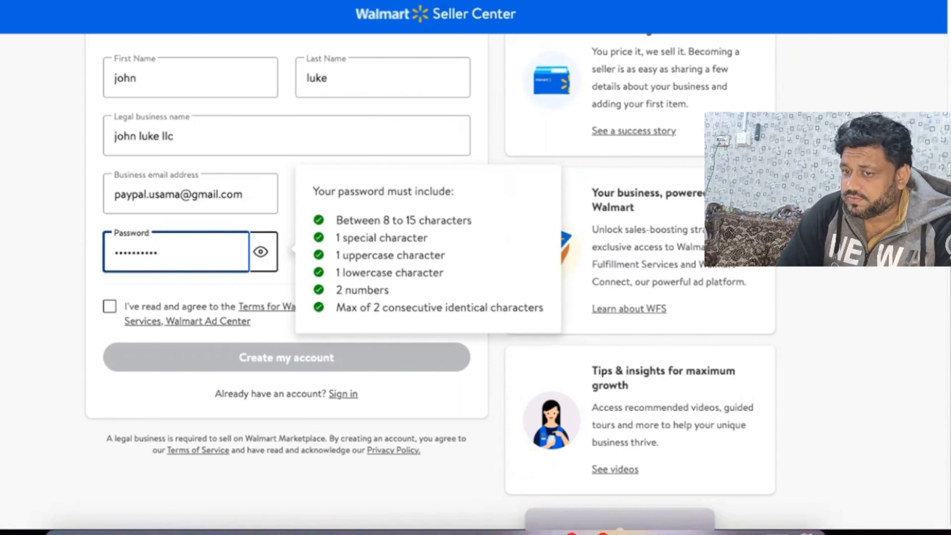
pyautogui.click(260, 252)
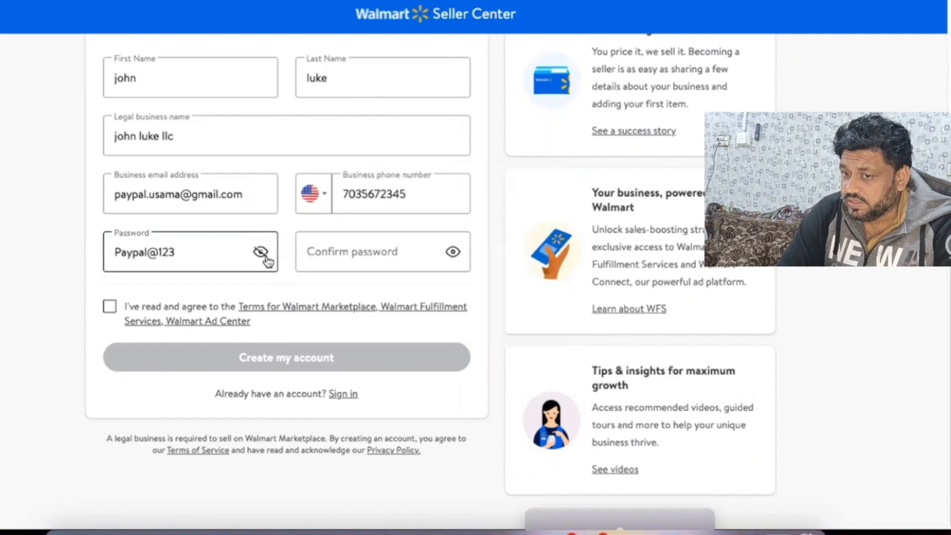
pyautogui.click(261, 252)
# Fill in Confirm password and accept the seller terms, bringing up the Marketplace agreement.
pyautogui.click(371, 257)
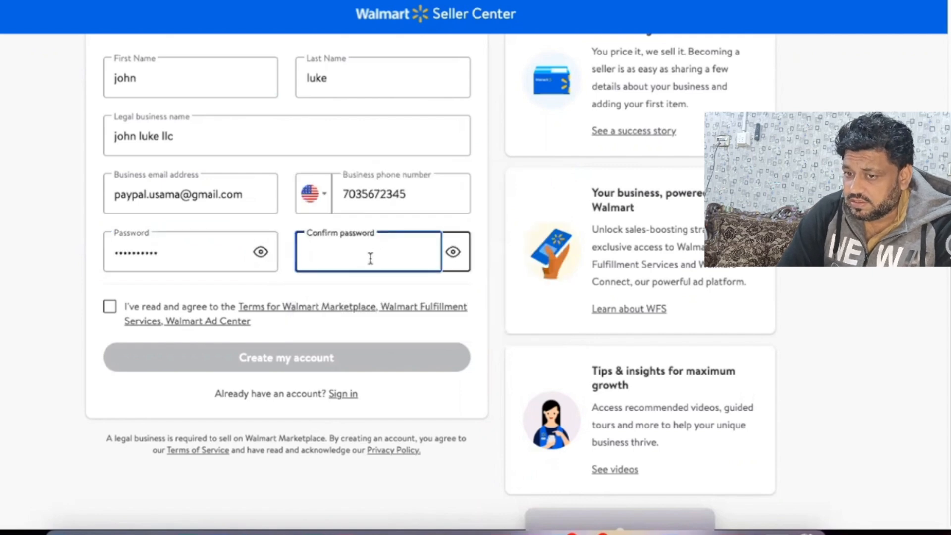
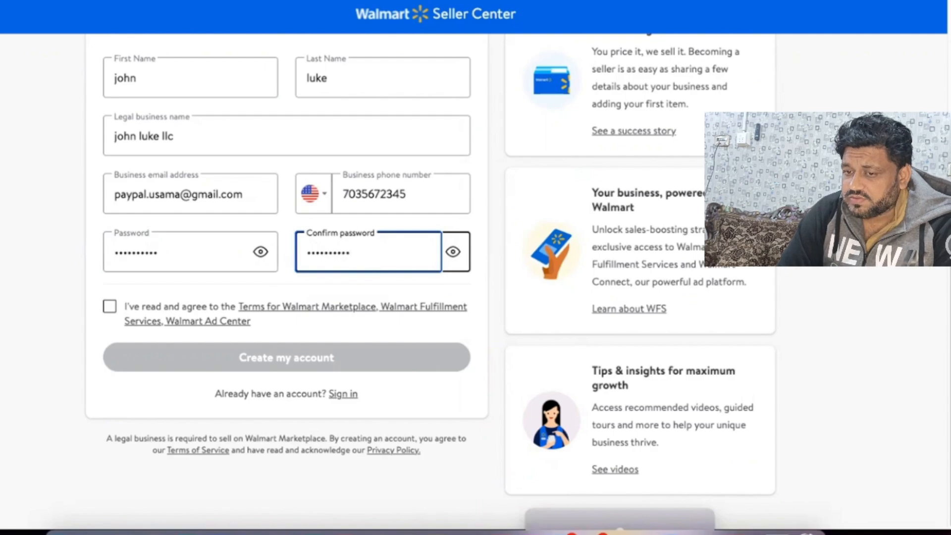
pyautogui.click(280, 307)
pyautogui.moveTo(791, 161); pyautogui.dragTo(820, 436)
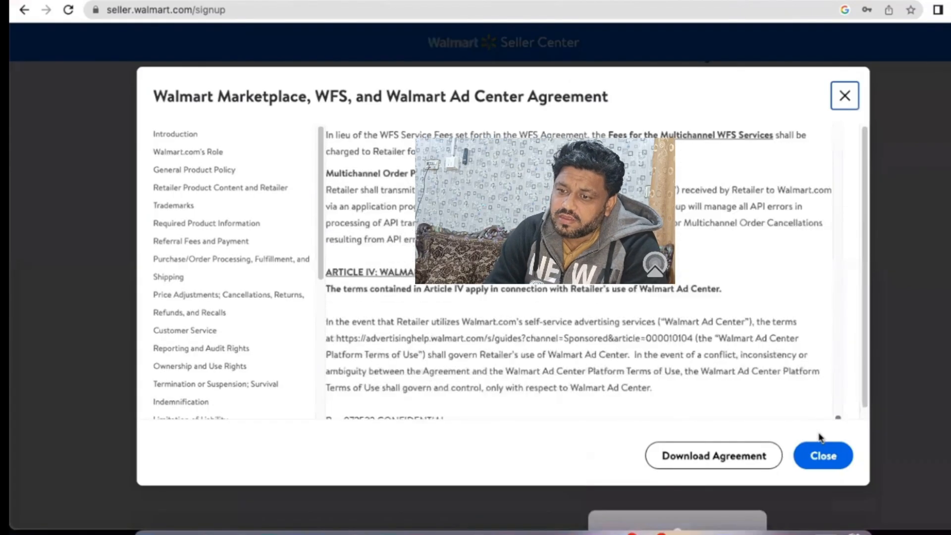
# Dismiss the agreement, submit with Create my account, and save the password in Chrome.
pyautogui.click(820, 452)
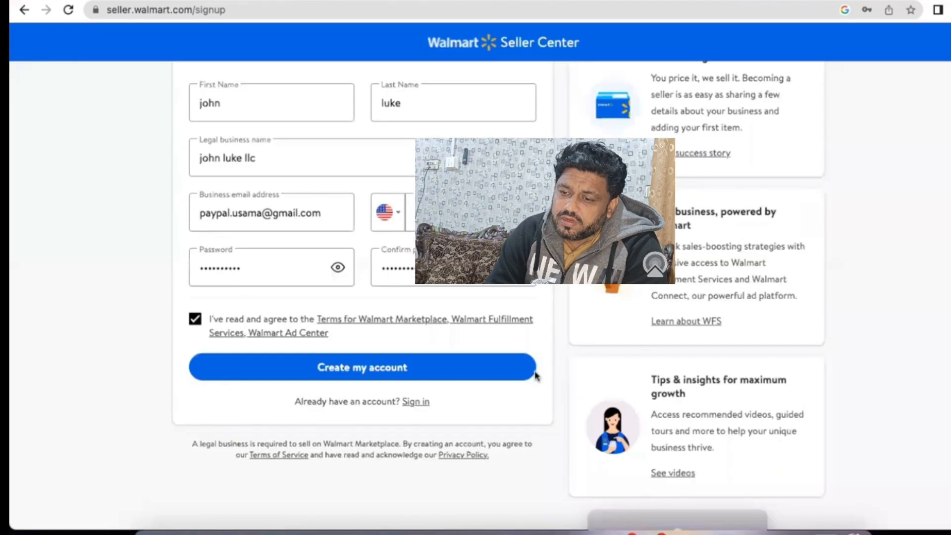
pyautogui.click(466, 380)
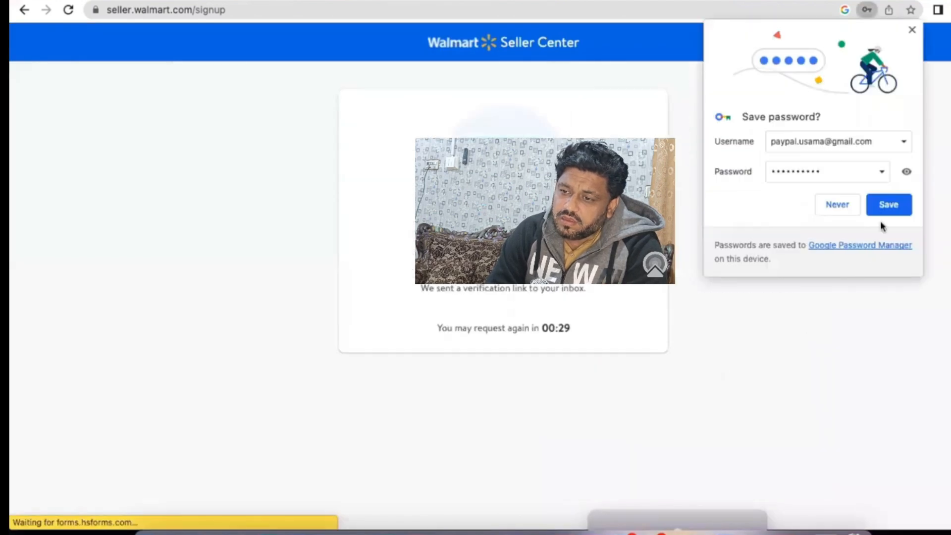
pyautogui.click(884, 214)
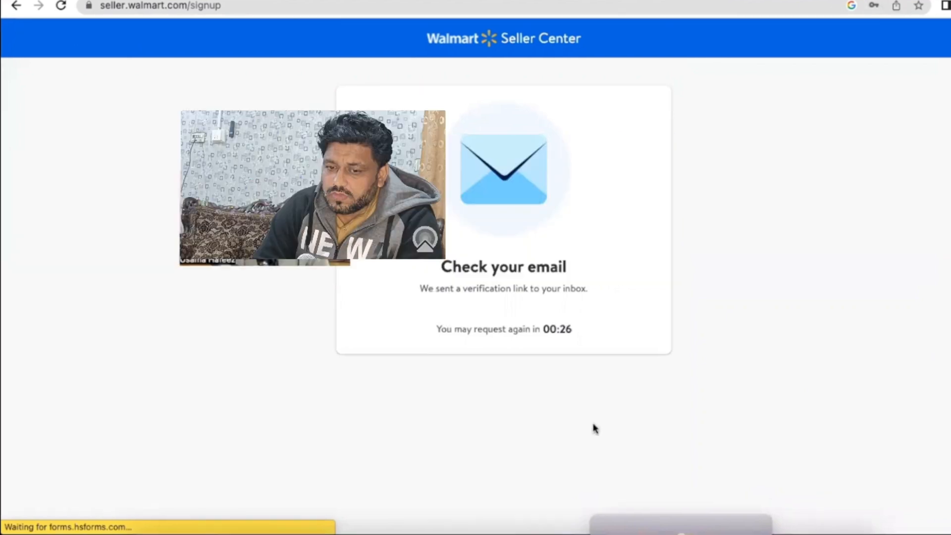
# Switch to the Chrome profile holding the seller's Gmail inbox.
pyautogui.click(950, 6)
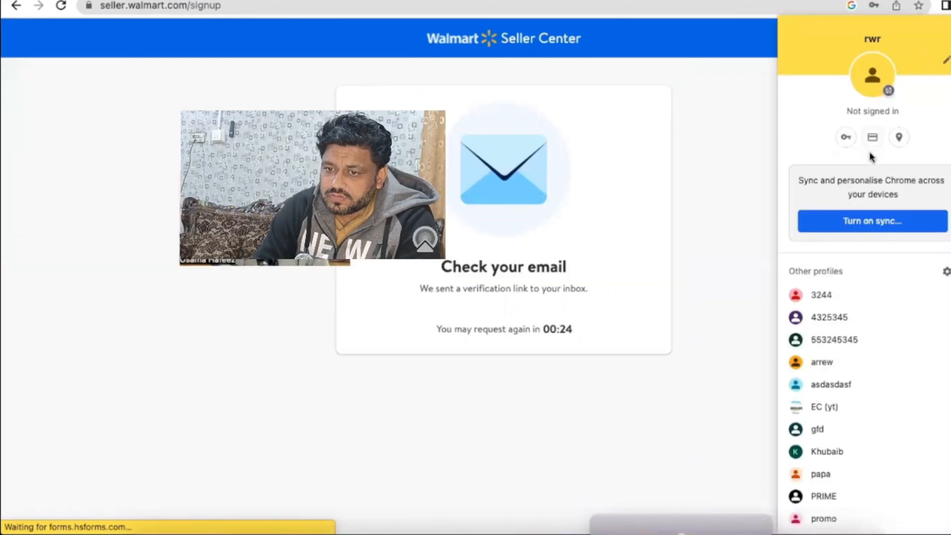
pyautogui.scroll(-4, 825, 342)
pyautogui.click(800, 453)
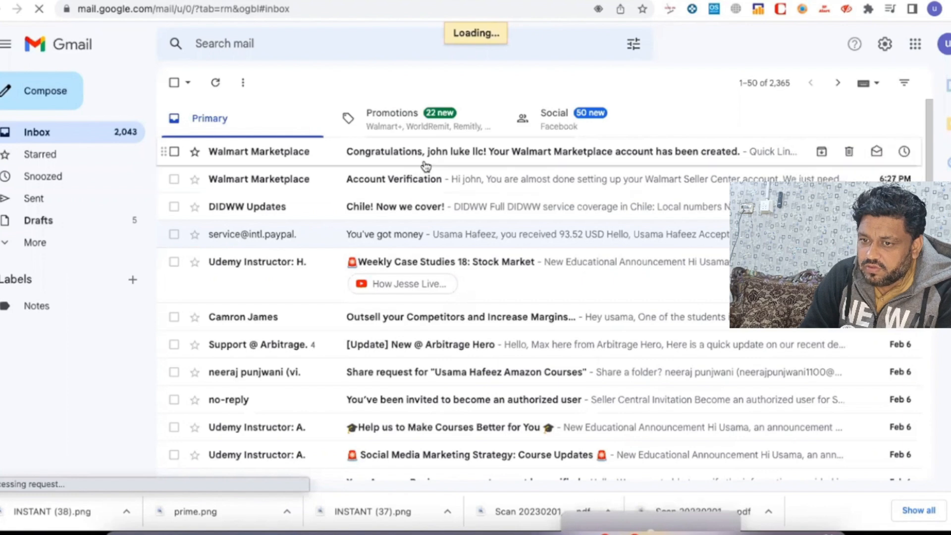
# Read the Walmart Marketplace Congratulations email, return to the inbox, then open the Account Verification email.
pyautogui.click(425, 165)
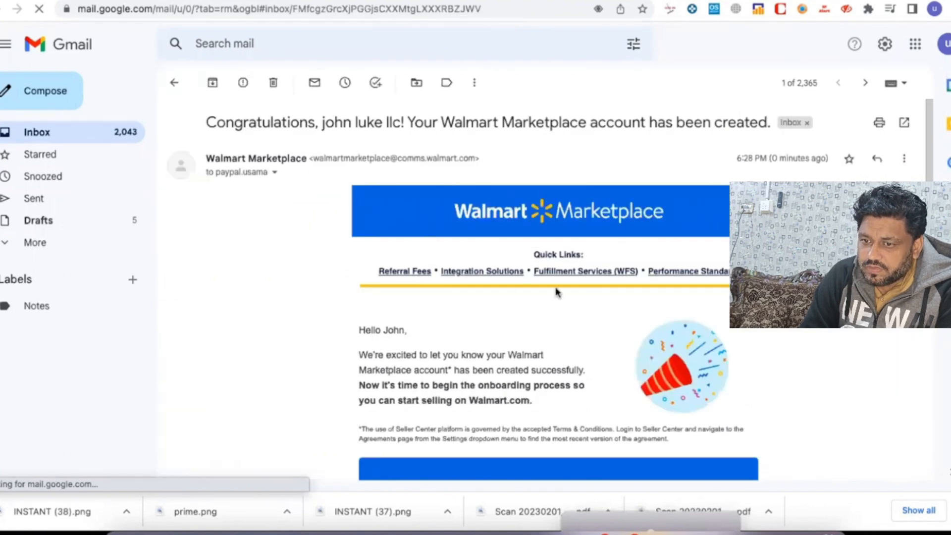
pyautogui.click(1, 9)
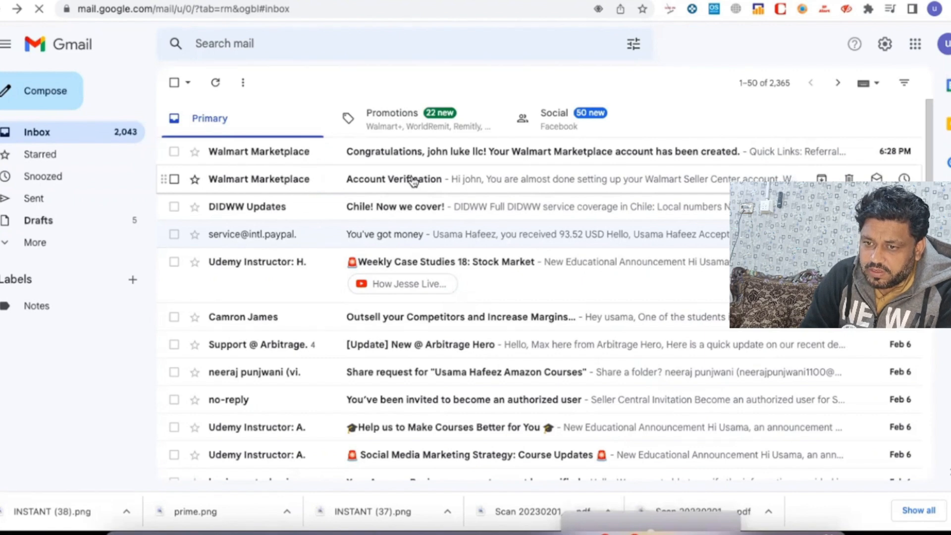
pyautogui.click(335, 180)
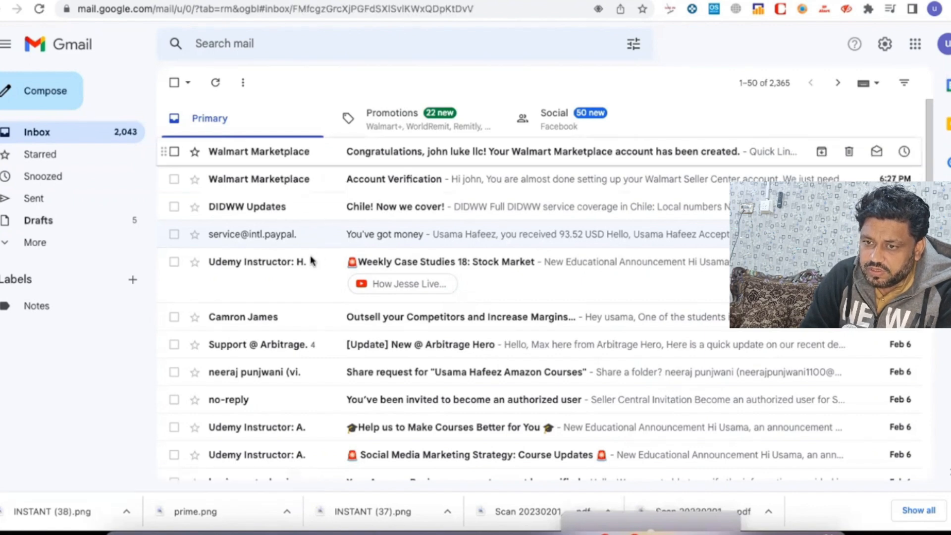
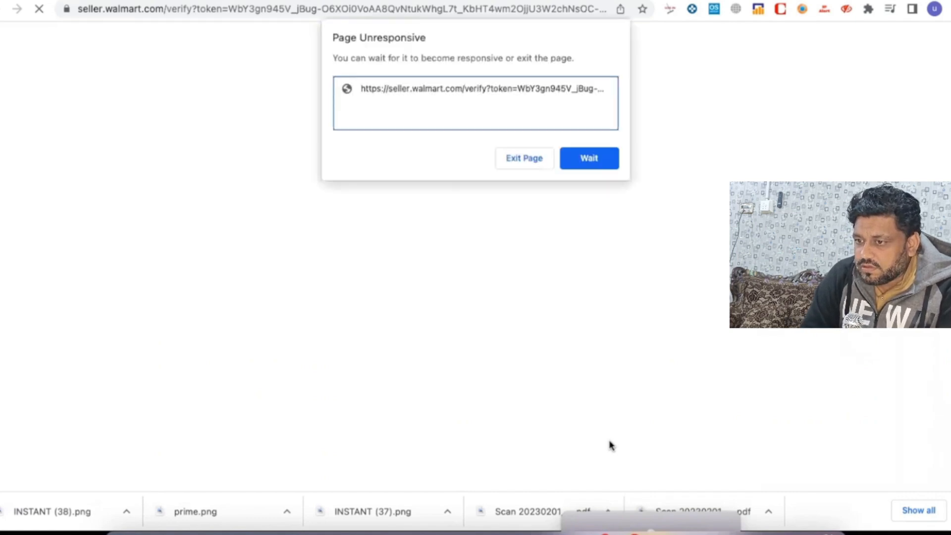
# Let the stalled verification page finish loading, then continue from 'We verified your email' to the login page.
pyautogui.click(596, 167)
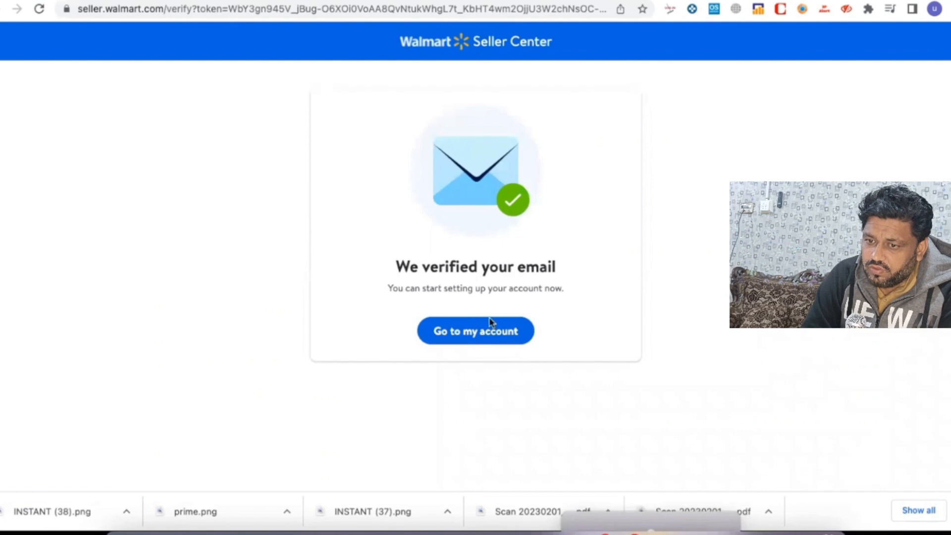
pyautogui.click(498, 329)
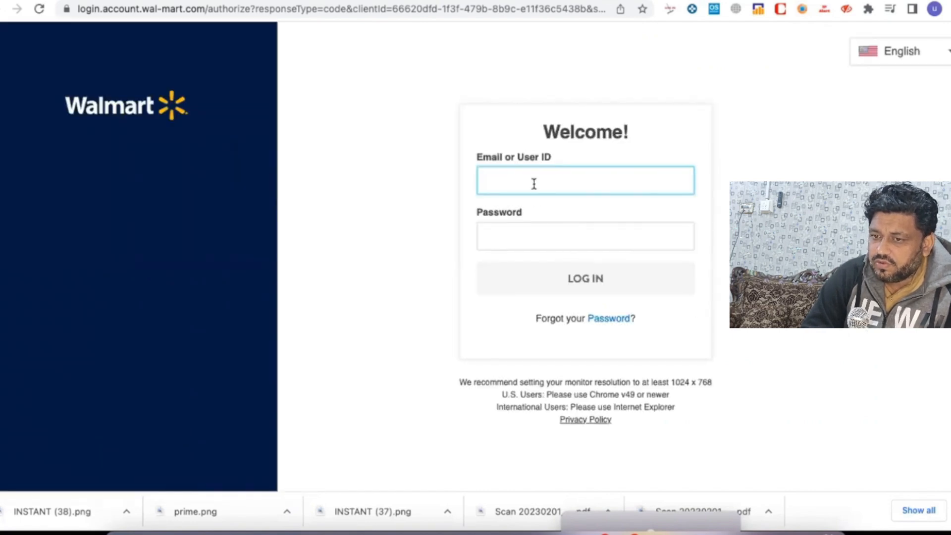
# Log in with the pasted account e-mail and the account password, and save the password in Chrome.
pyautogui.hotkey('ctrl', 'v')
pyautogui.click(534, 229)
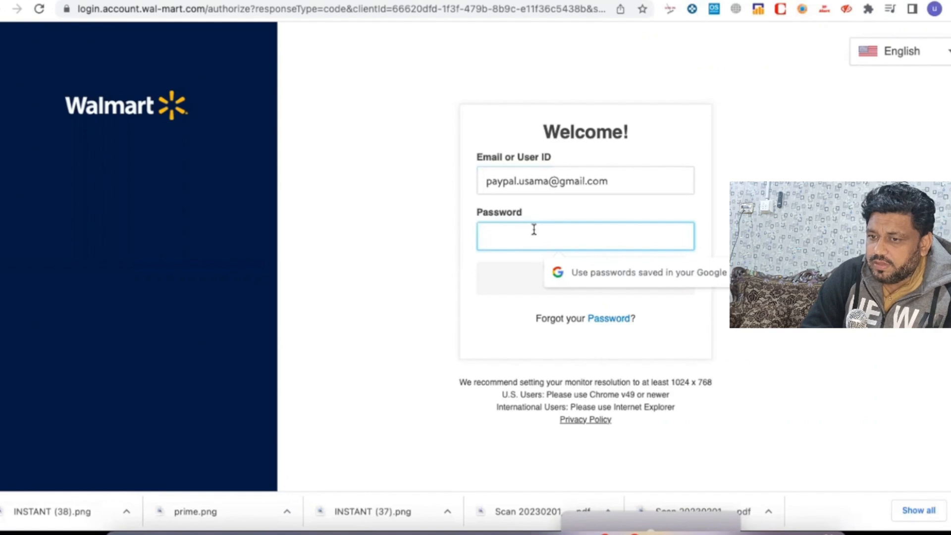
pyautogui.write('***')
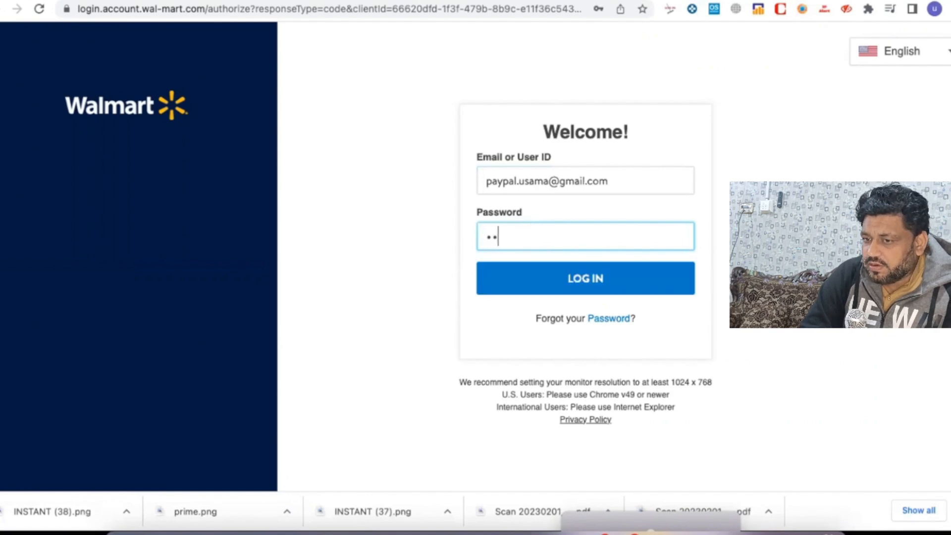
pyautogui.write('******')
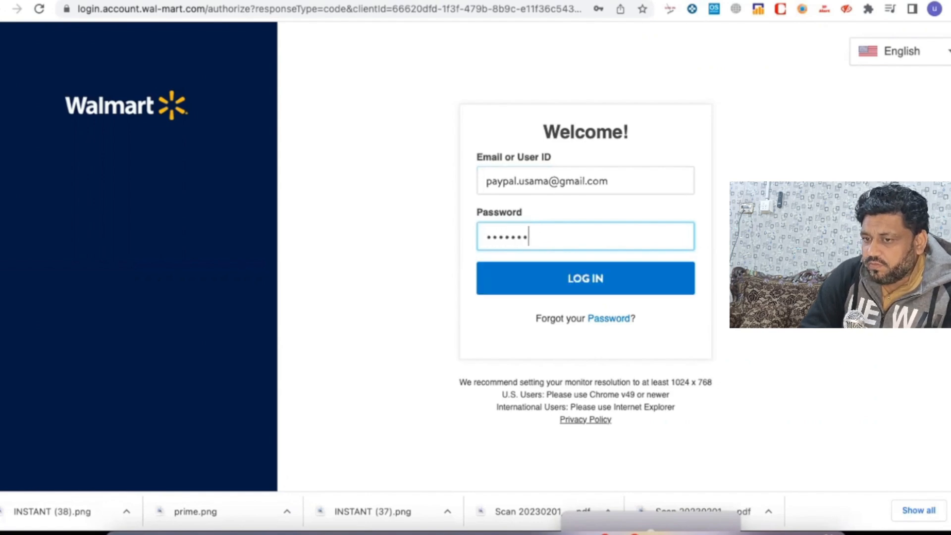
pyautogui.write('*')
pyautogui.press('Return')
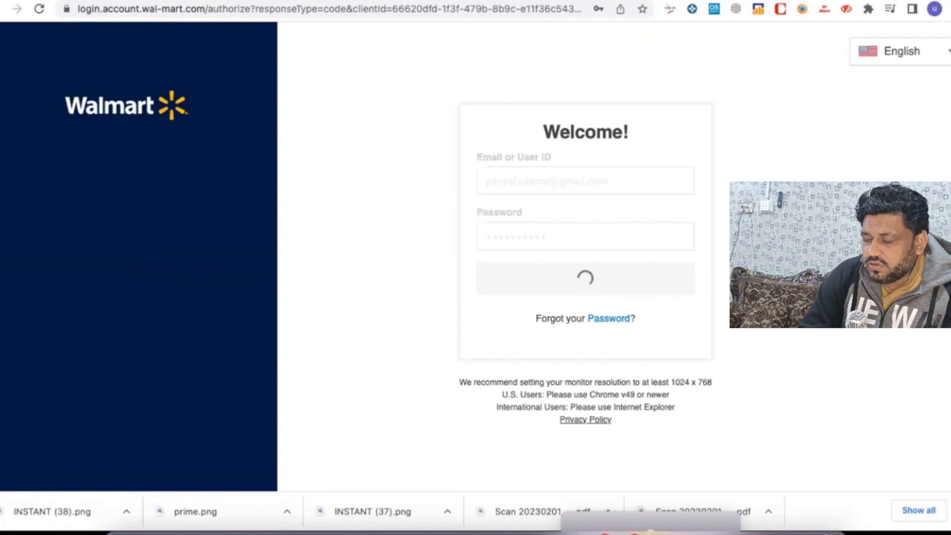
pyautogui.click(617, 235)
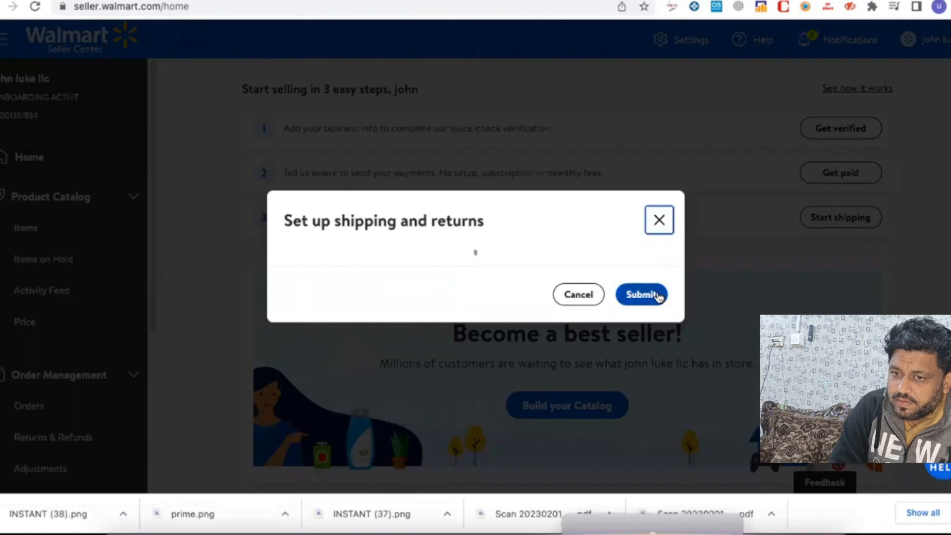
# Scroll through the shipping and returns form and tick the label-printing terms checkbox.
pyautogui.scroll(-9, 589, 255)
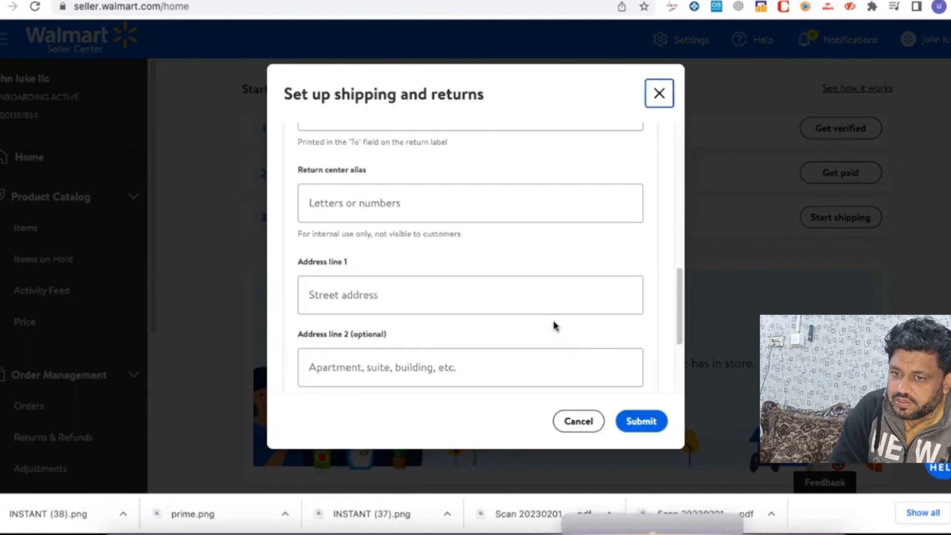
pyautogui.click(421, 215)
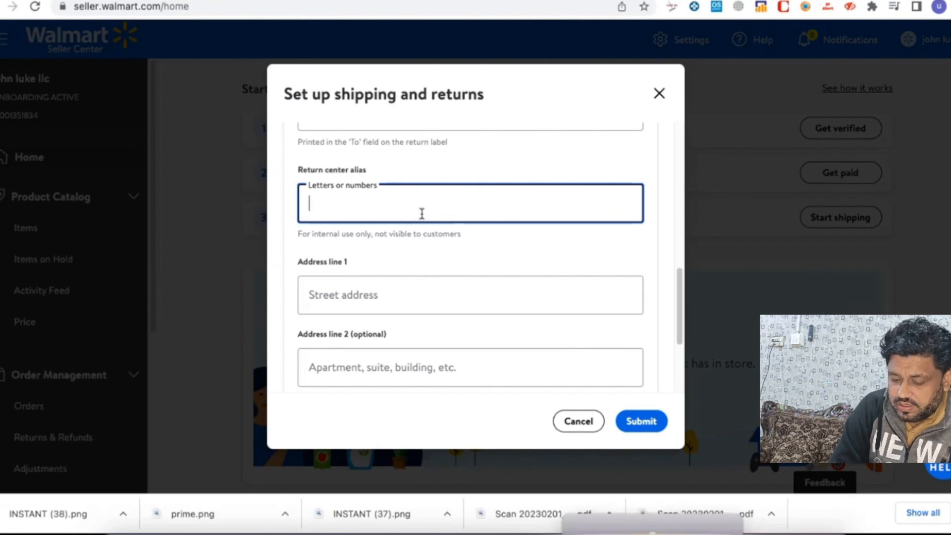
pyautogui.scroll(-1, 554, 318)
pyautogui.scroll(-3, 554, 310)
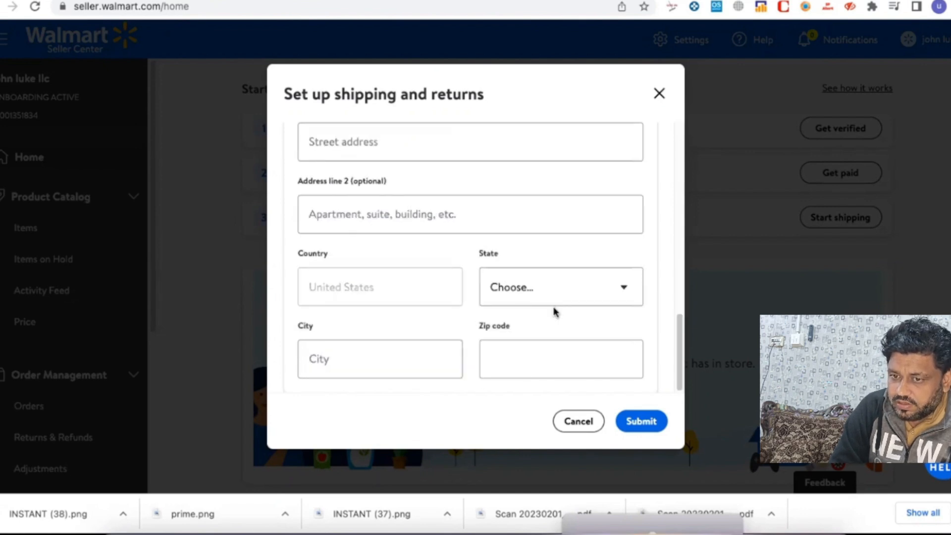
pyautogui.scroll(10, 554, 312)
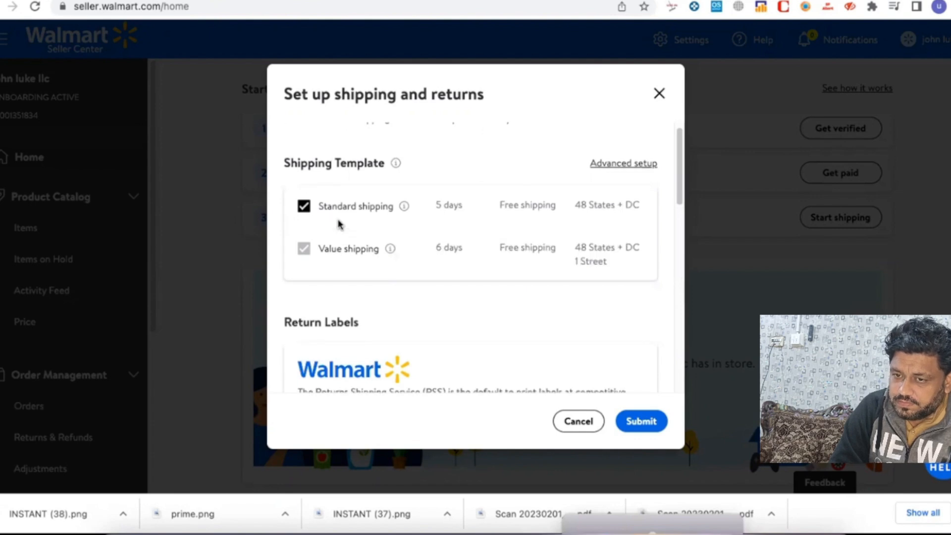
pyautogui.scroll(-5, 378, 244)
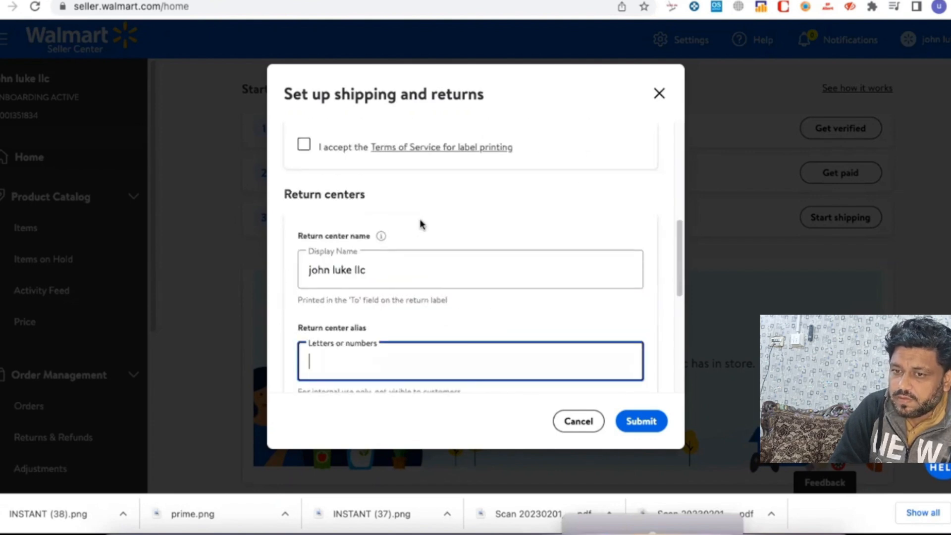
pyautogui.click(306, 150)
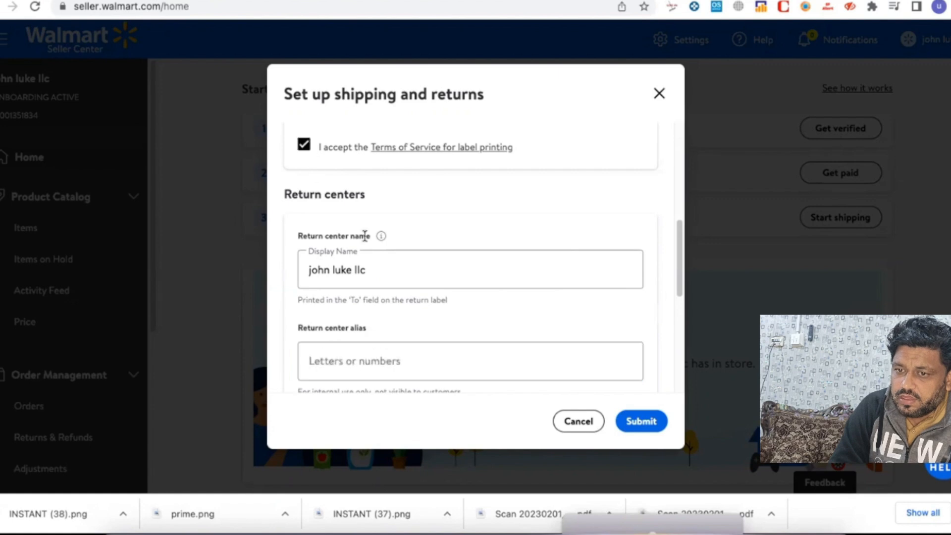
# Review the return center alias and street address fields, then close the dialog unsaved.
pyautogui.click(366, 357)
pyautogui.scroll(-5, 443, 339)
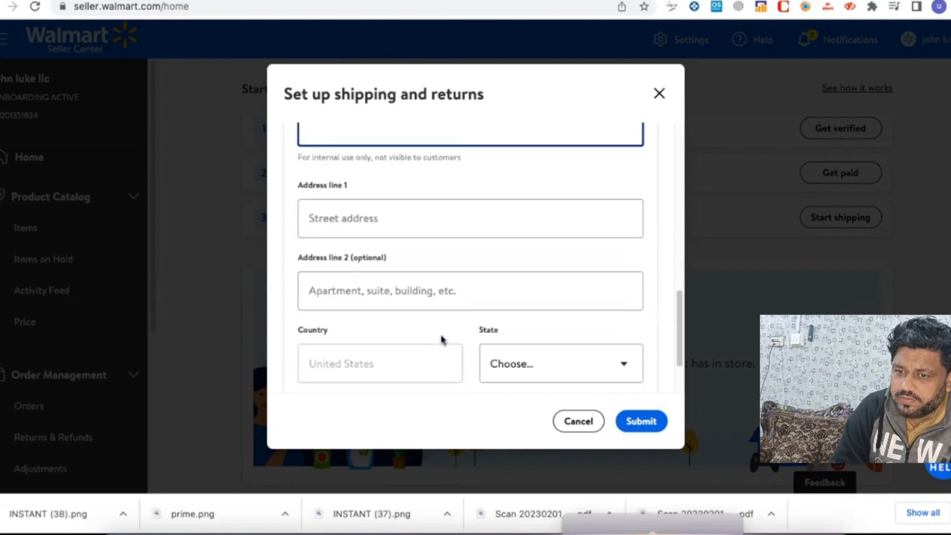
pyautogui.scroll(-2, 443, 339)
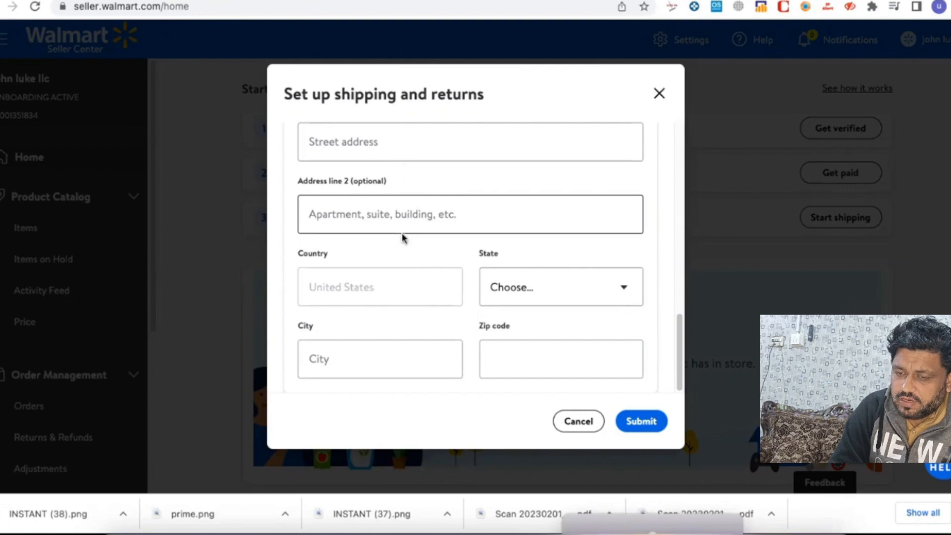
pyautogui.scroll(3, 404, 238)
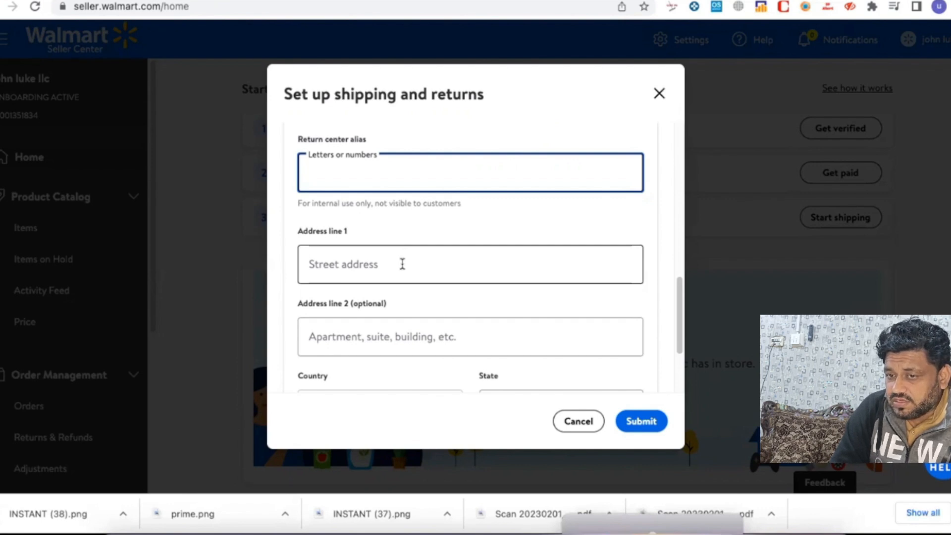
pyautogui.scroll(-3, 562, 333)
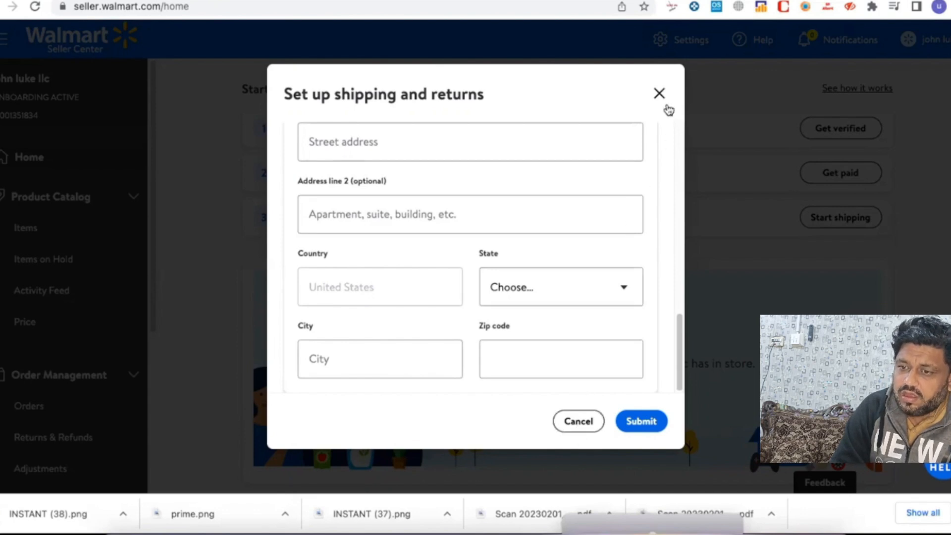
pyautogui.click(488, 148)
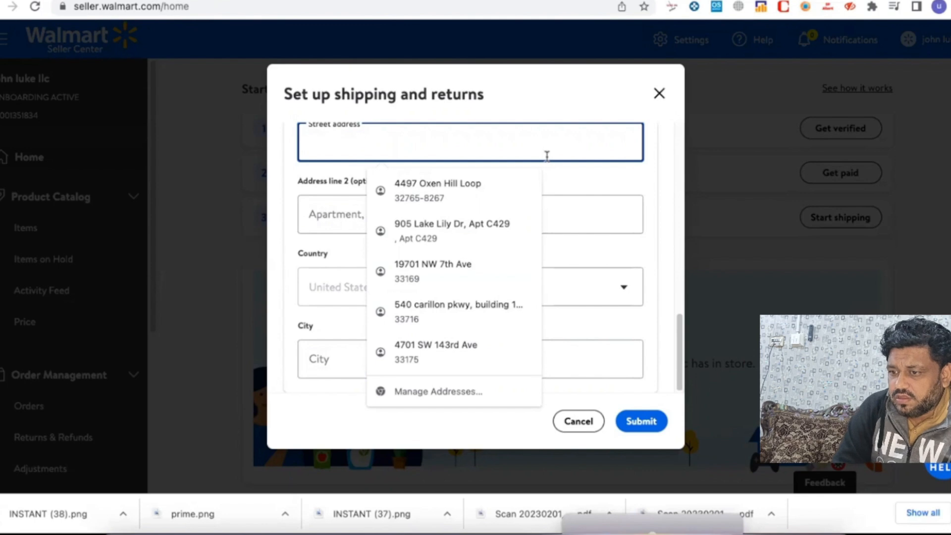
pyautogui.click(658, 95)
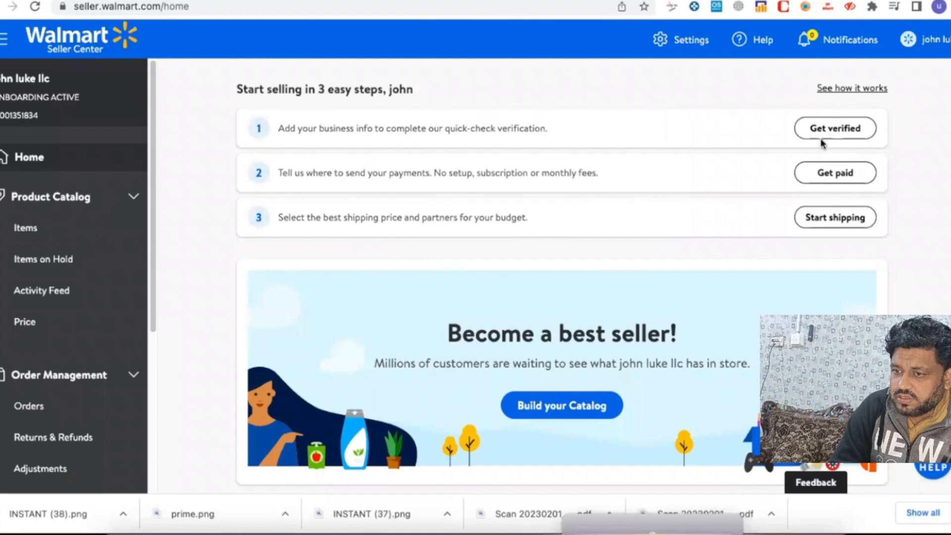
pyautogui.click(827, 175)
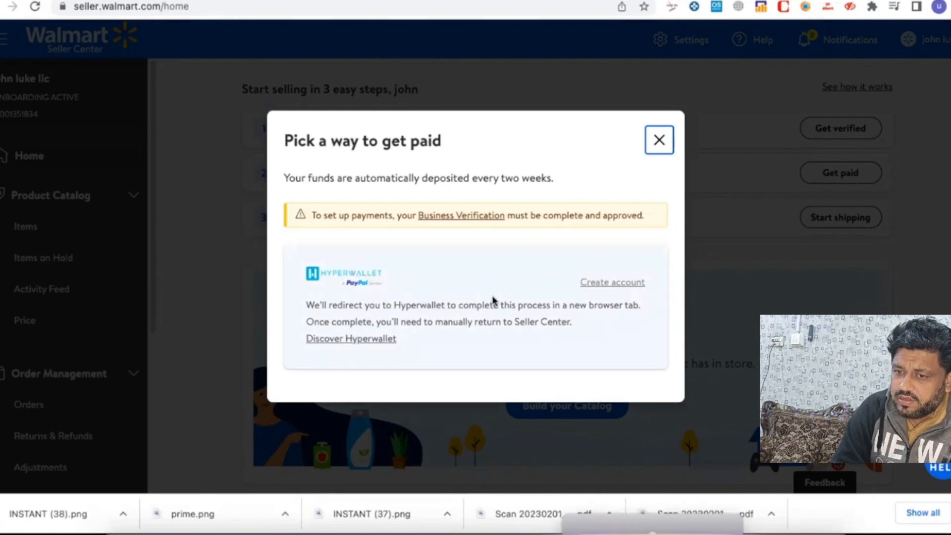
pyautogui.click(660, 141)
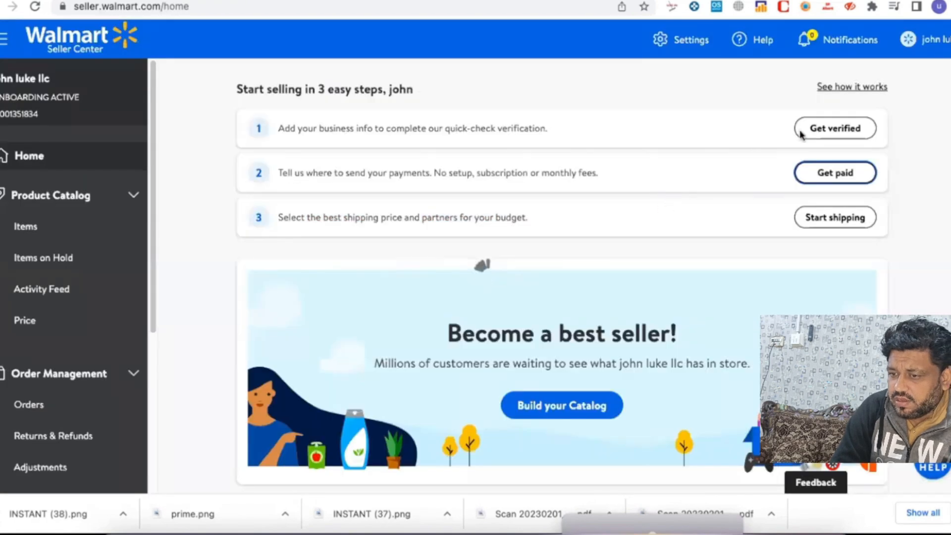
pyautogui.click(821, 136)
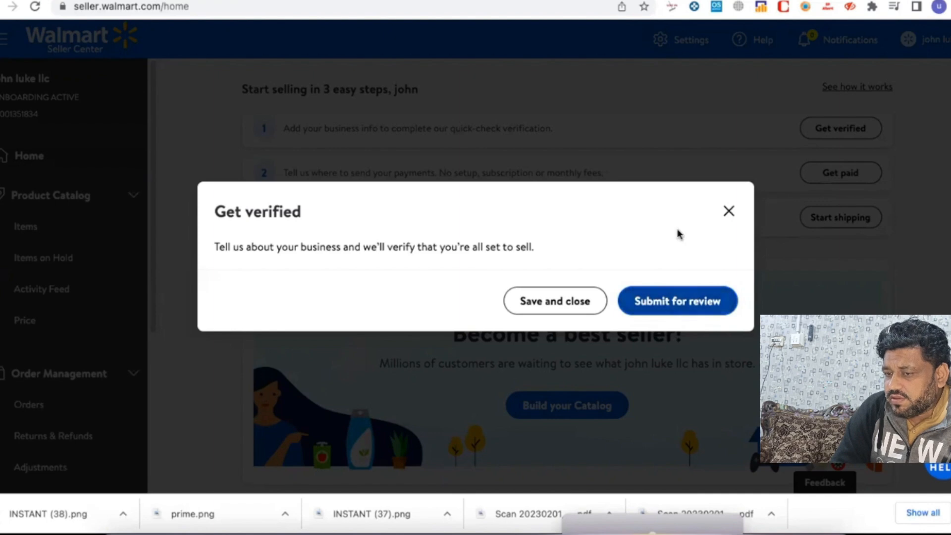
pyautogui.click(729, 212)
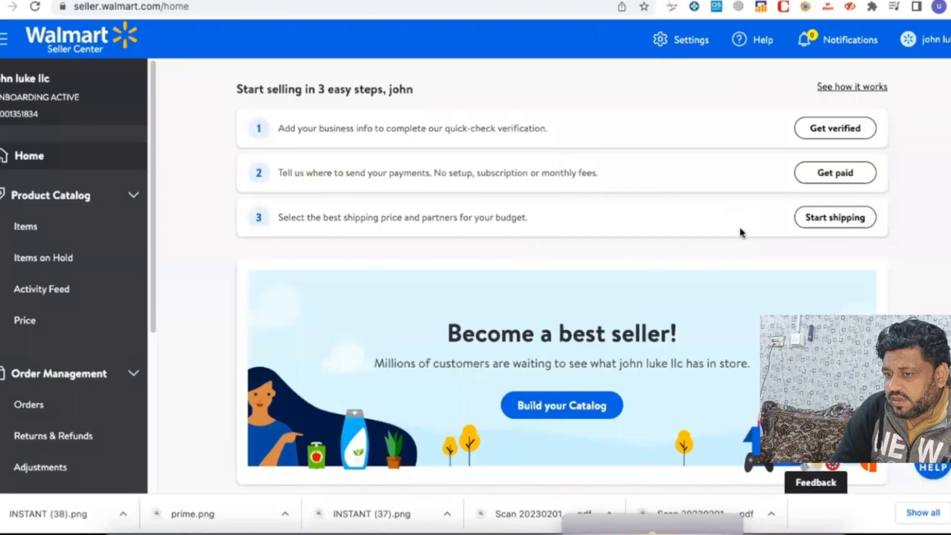
pyautogui.click(841, 141)
# Submit the business details, dismiss the congratulations message, and reopen the business verification form.
pyautogui.click(687, 297)
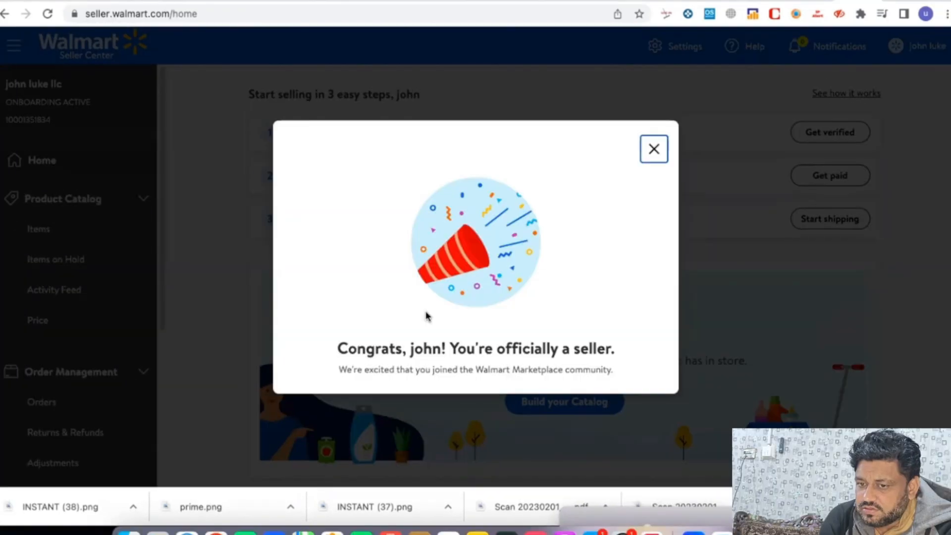
pyautogui.click(655, 156)
pyautogui.click(809, 135)
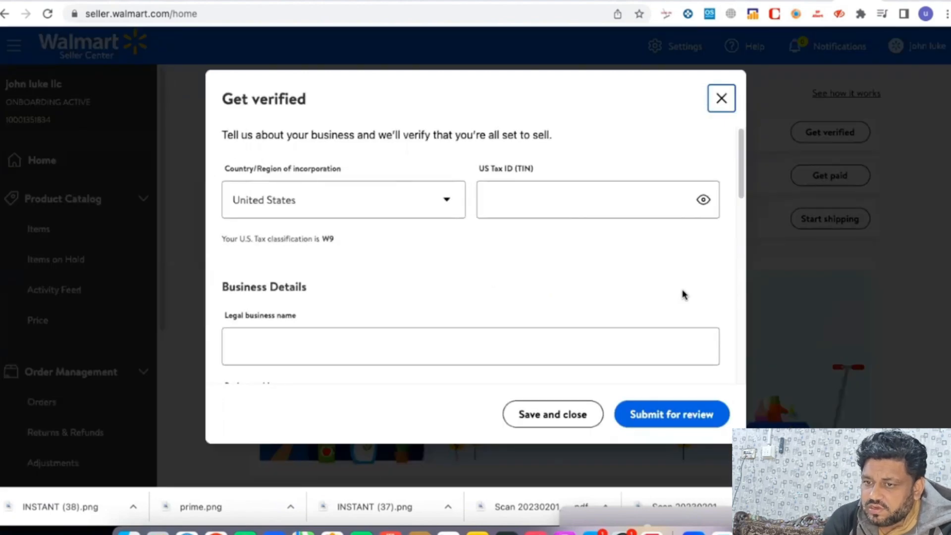
# Set the country of incorporation to United Kingdom.
pyautogui.click(445, 201)
pyautogui.click(444, 202)
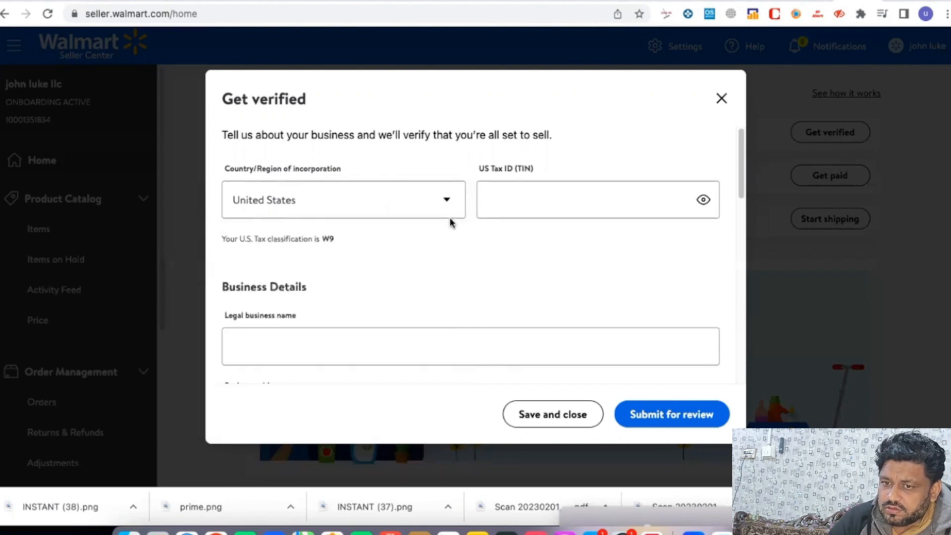
pyautogui.click(446, 199)
pyautogui.scroll(-5, 432, 333)
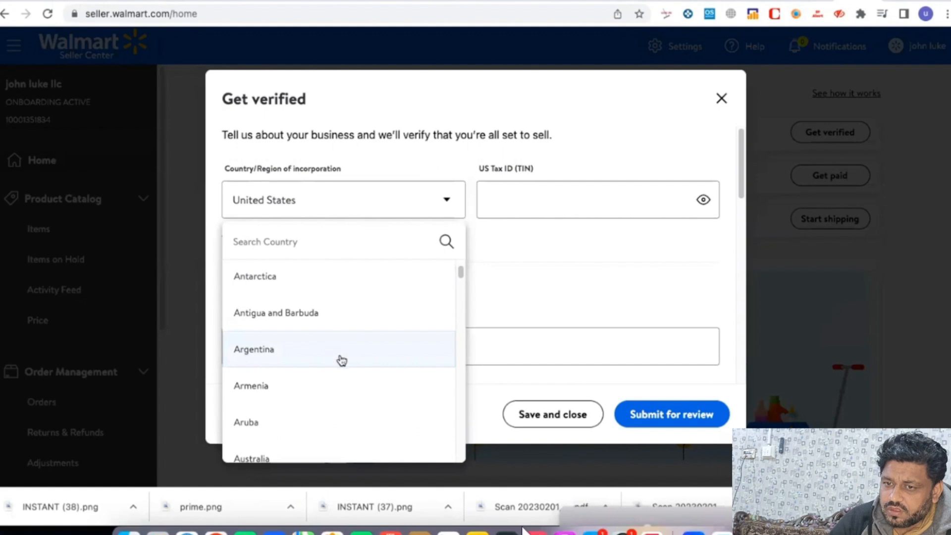
pyautogui.moveTo(460, 272); pyautogui.dragTo(453, 456)
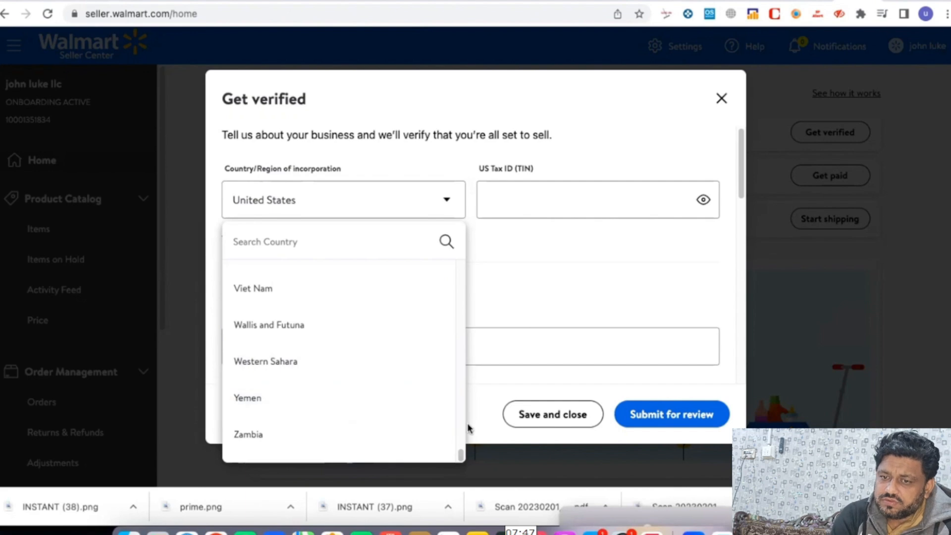
pyautogui.scroll(-1, 345, 379)
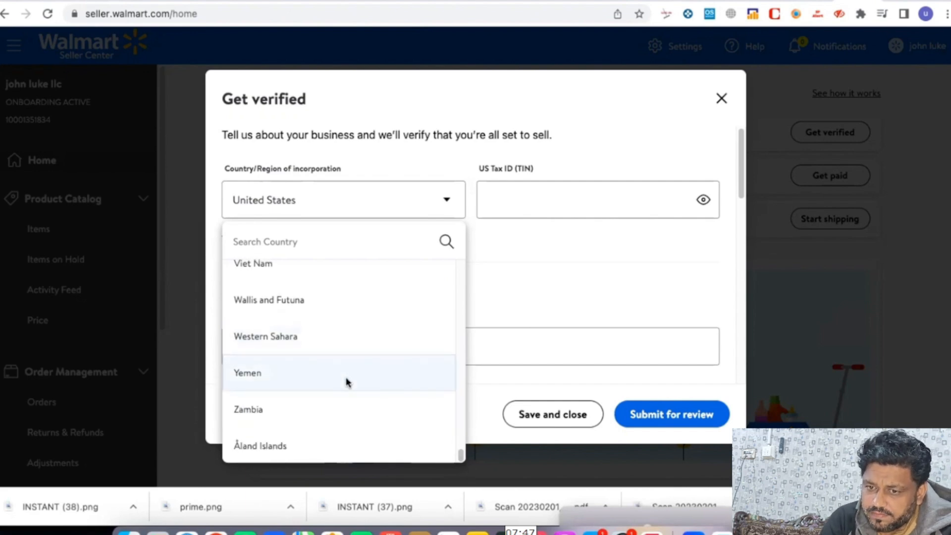
pyautogui.scroll(5, 346, 382)
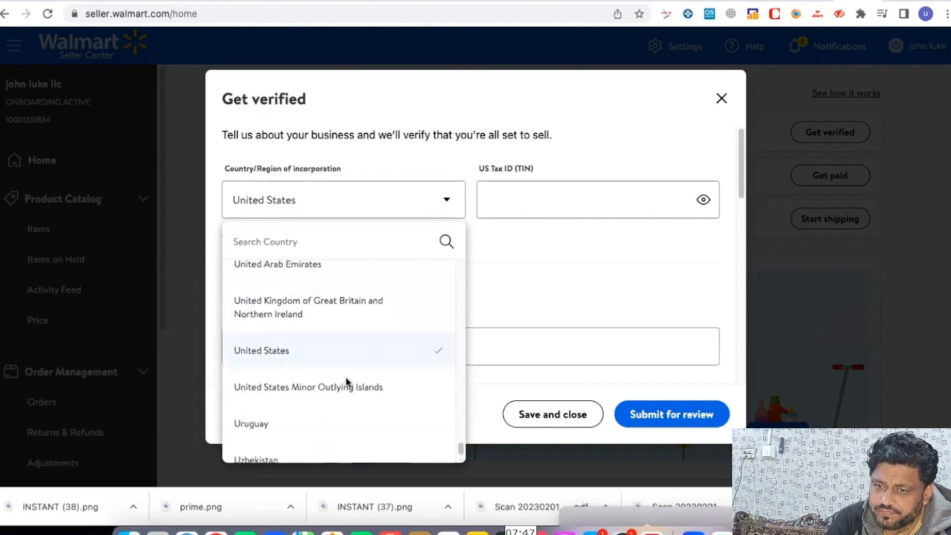
pyautogui.click(325, 318)
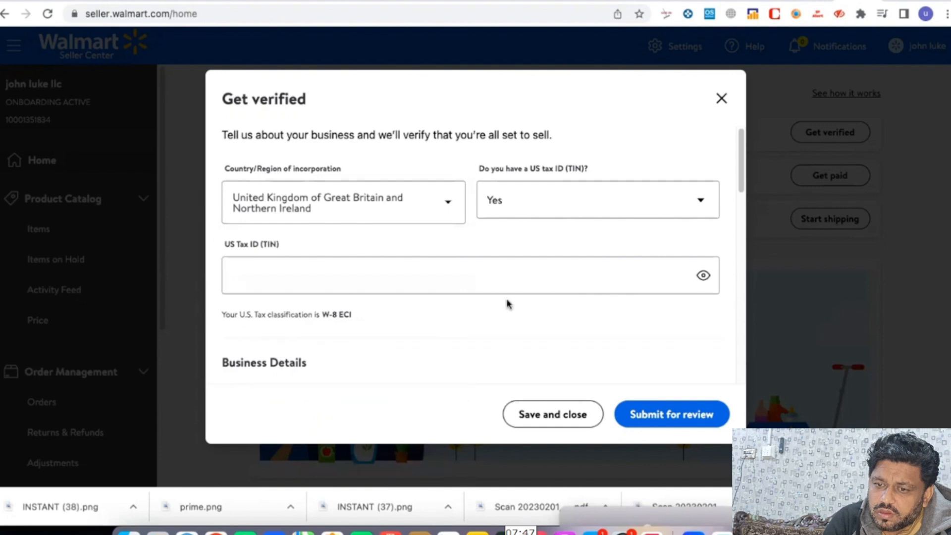
# Answer No to having a US tax ID and move to the company registration number field.
pyautogui.click(569, 210)
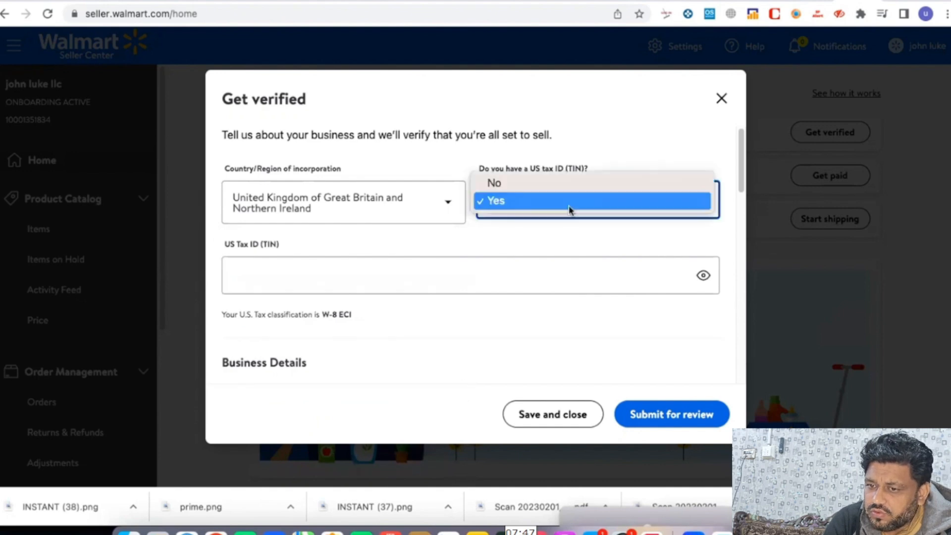
pyautogui.click(553, 183)
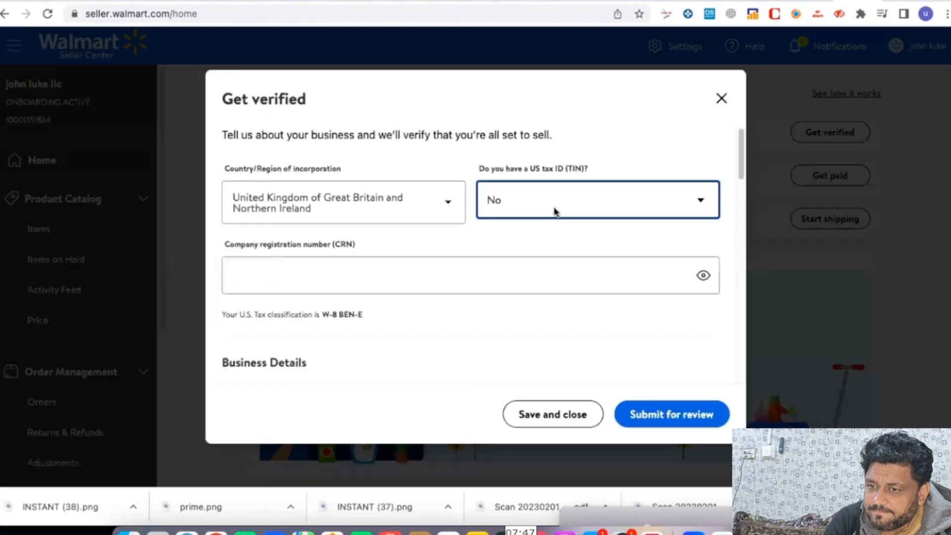
pyautogui.click(485, 273)
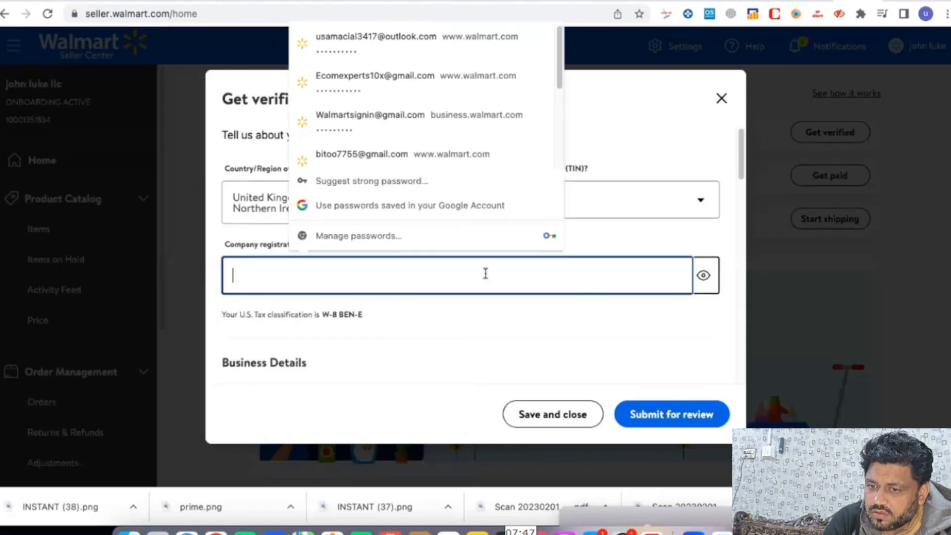
pyautogui.click(629, 234)
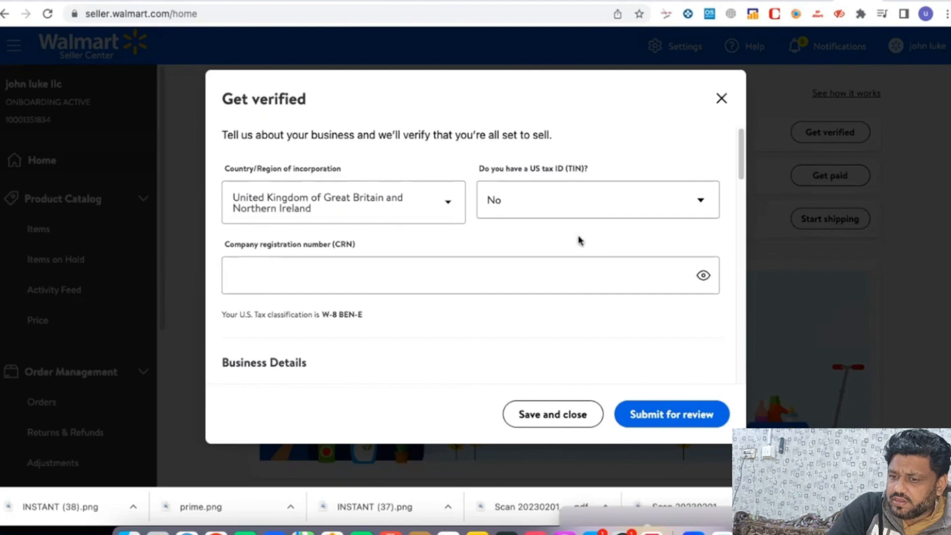
# Check the company registration number and legal business name fields.
pyautogui.click(473, 272)
pyautogui.click(728, 243)
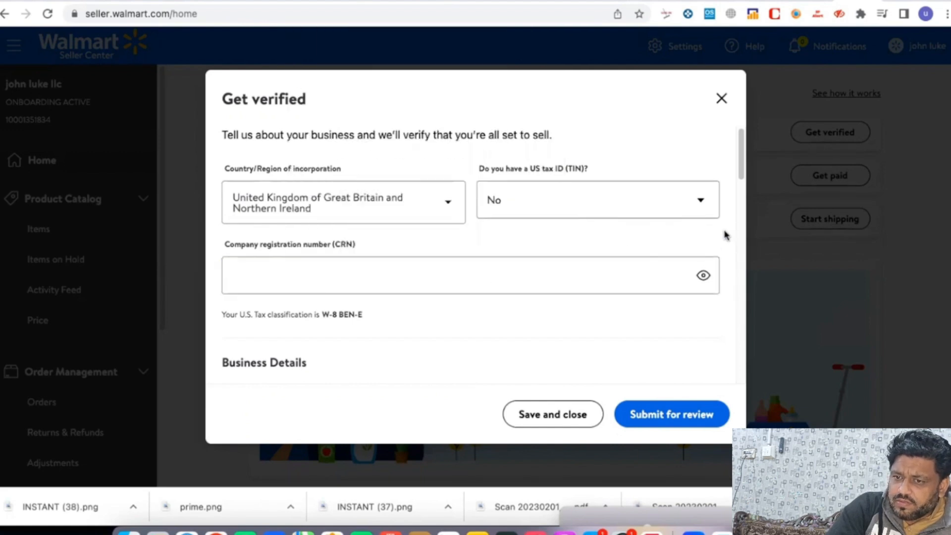
pyautogui.moveTo(742, 173); pyautogui.dragTo(741, 210)
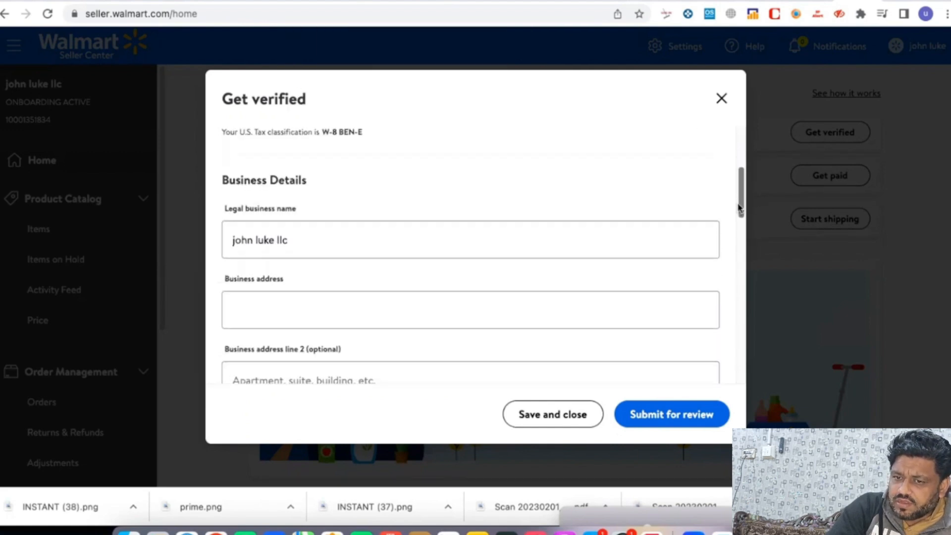
pyautogui.click(461, 238)
pyautogui.hotkey('ctrl', 'a')
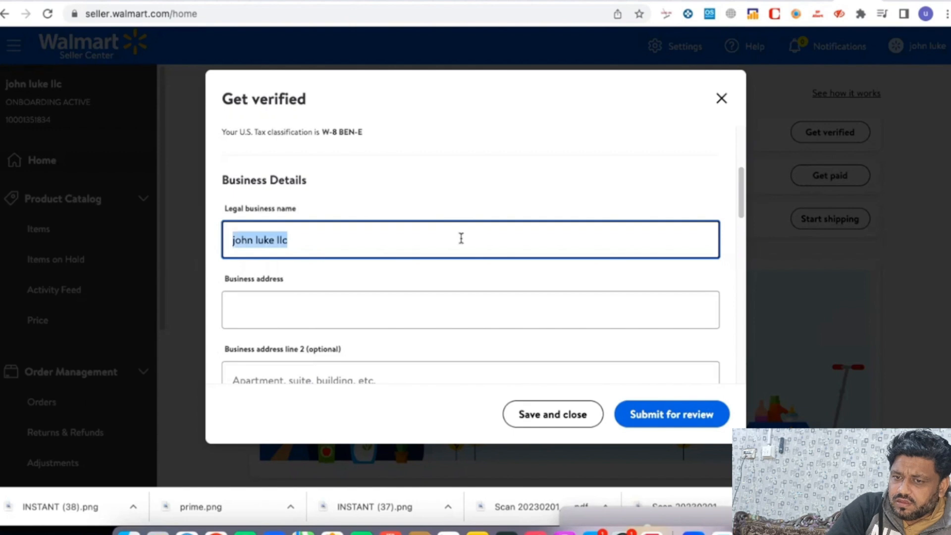
pyautogui.click(460, 239)
# Go through both business address lines and the Locality list without choosing a value.
pyautogui.click(425, 311)
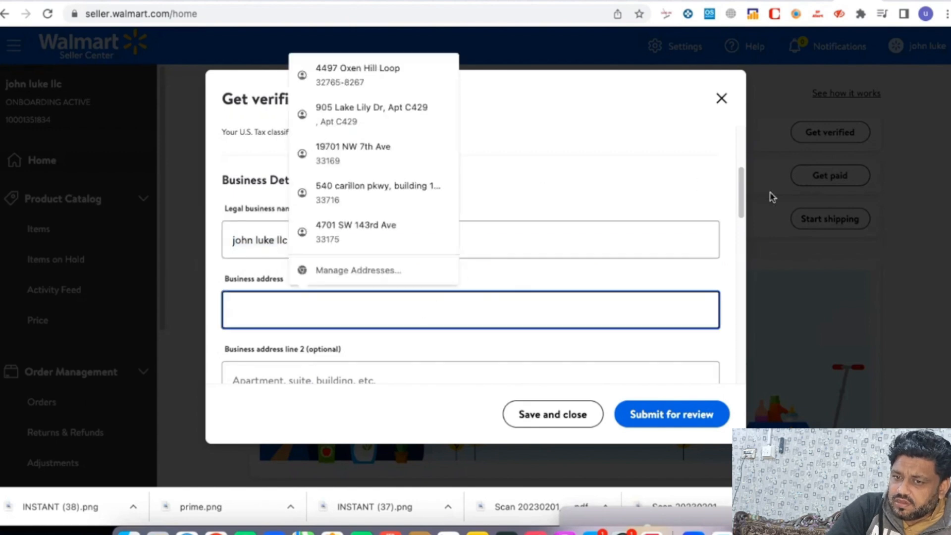
pyautogui.moveTo(741, 200); pyautogui.dragTo(738, 225)
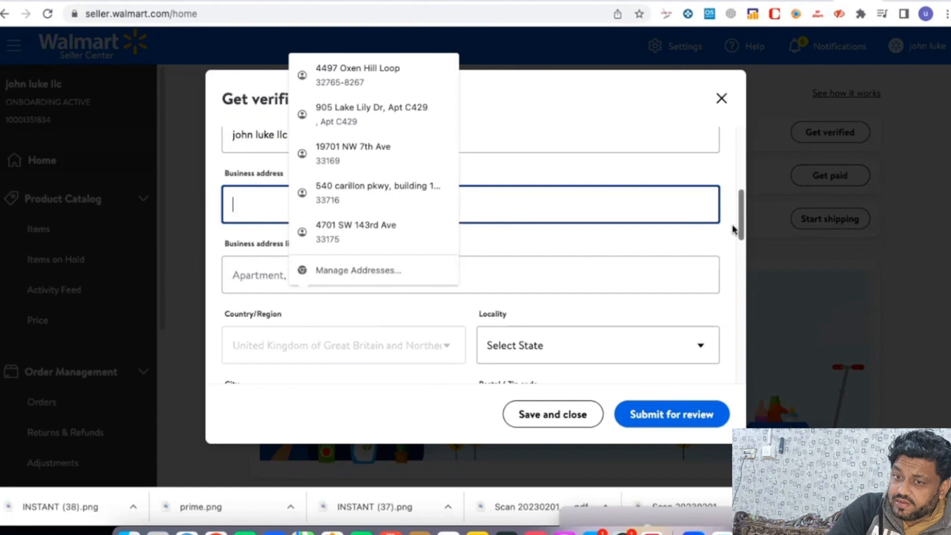
pyautogui.click(564, 286)
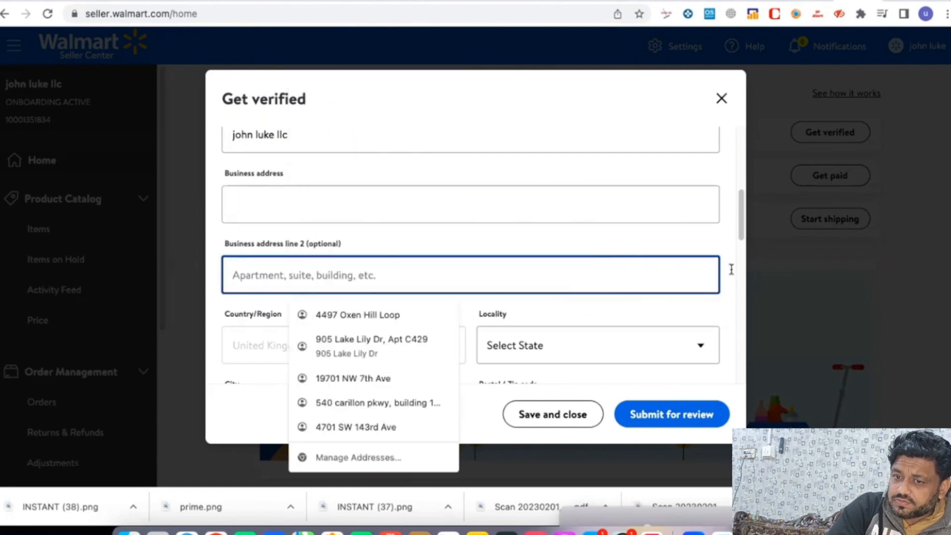
pyautogui.scroll(-3, 741, 233)
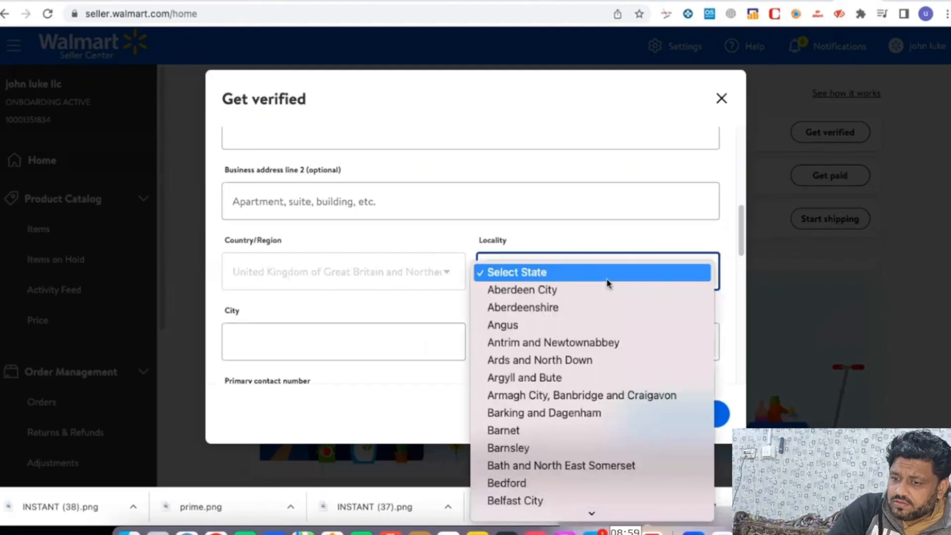
pyautogui.click(607, 280)
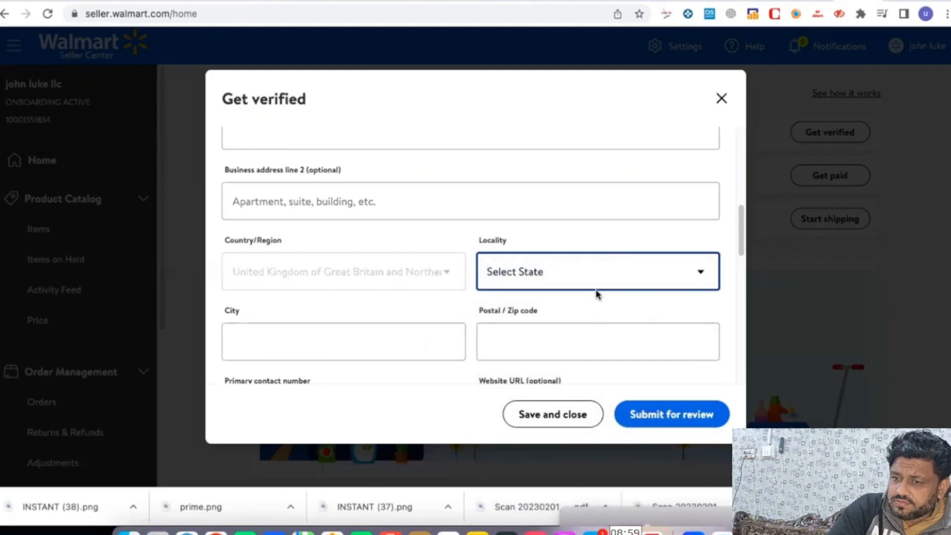
pyautogui.click(601, 281)
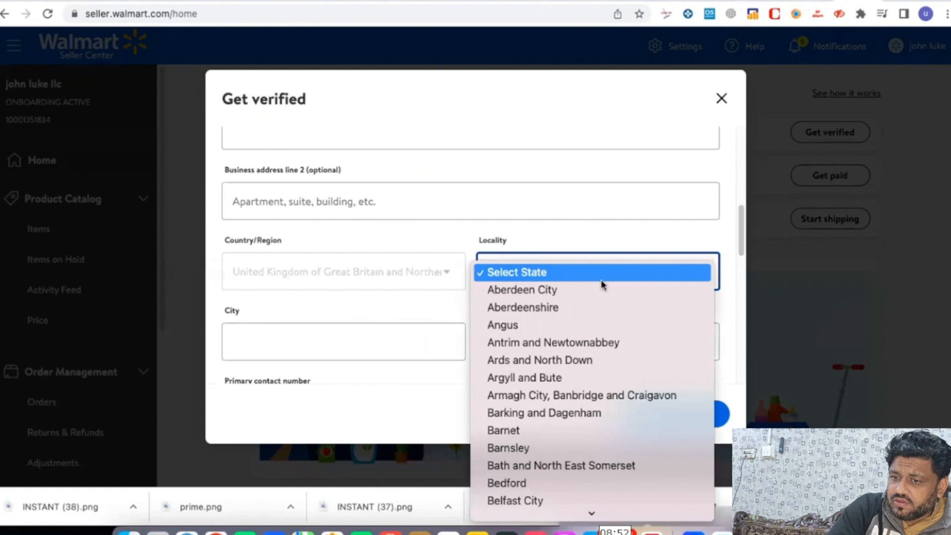
pyautogui.click(397, 304)
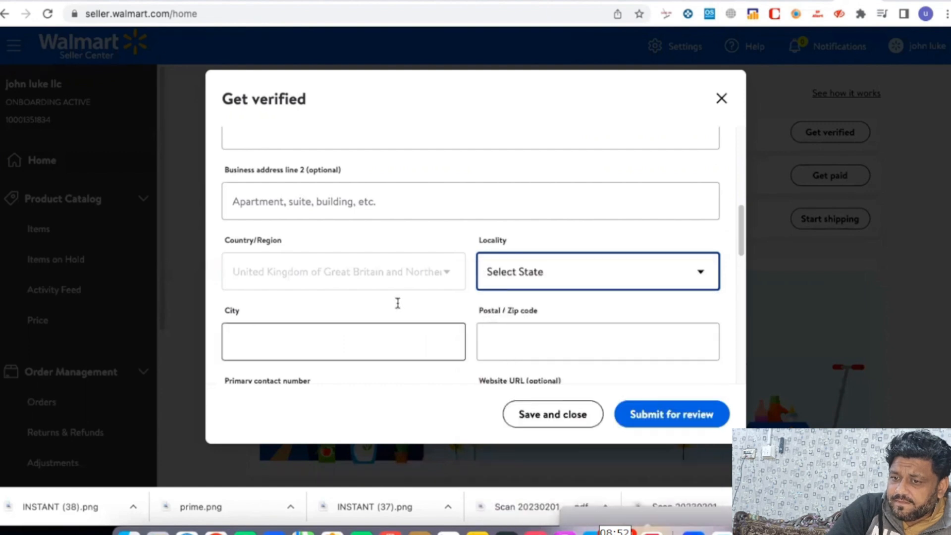
# Move through the postal code, city and website URL fields toward the Seller profile section.
pyautogui.moveTo(742, 230); pyautogui.dragTo(742, 259)
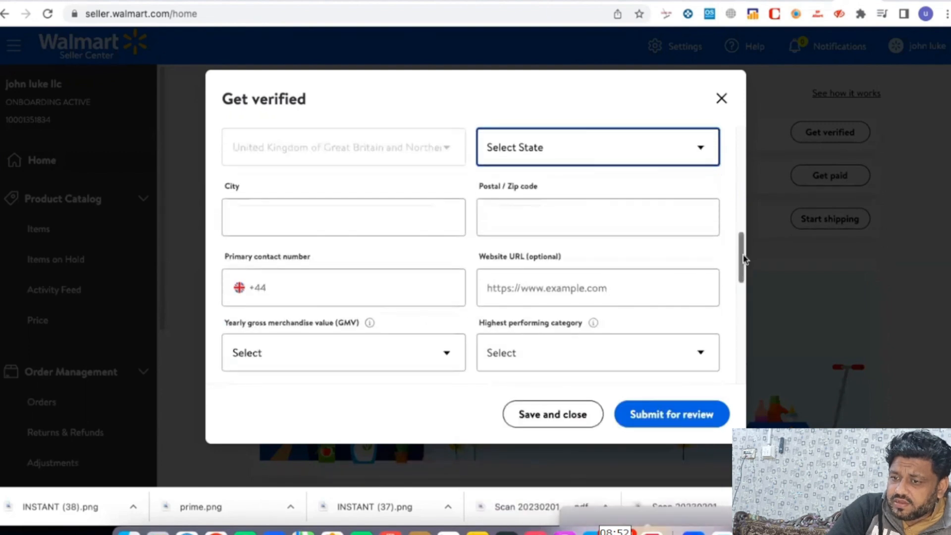
pyautogui.click(587, 227)
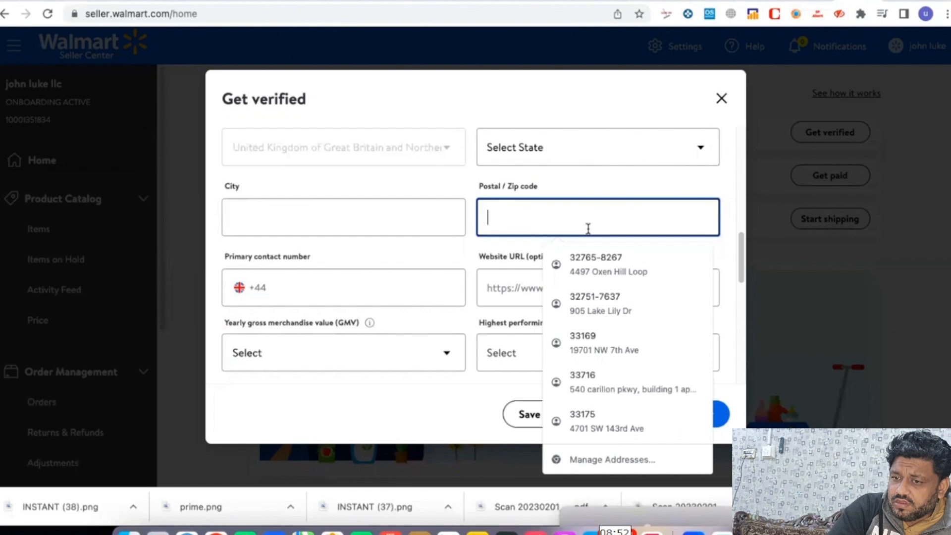
pyautogui.click(311, 216)
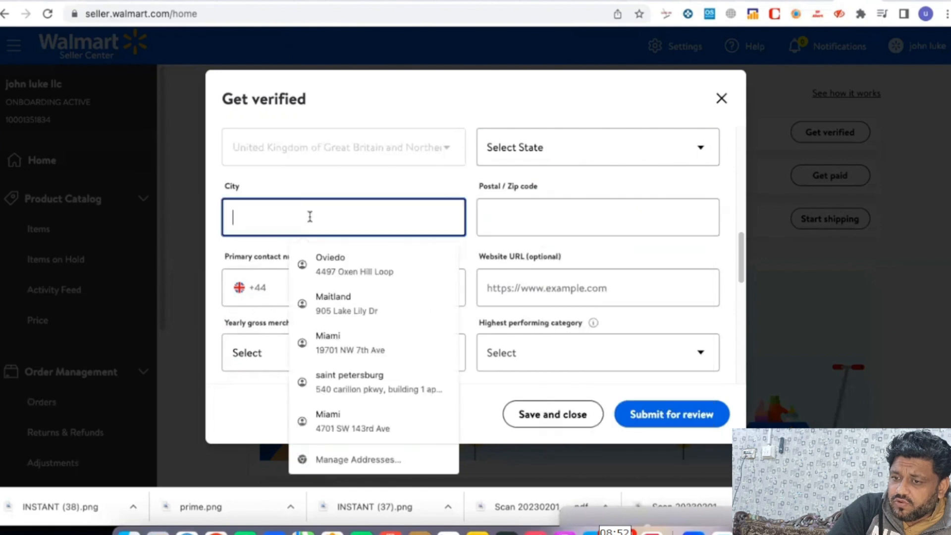
pyautogui.click(738, 266)
pyautogui.click(620, 283)
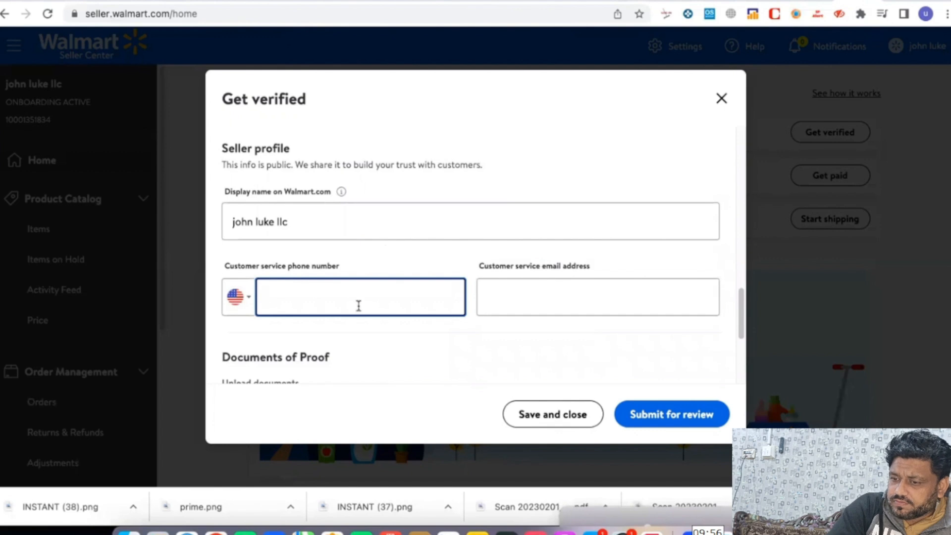
# Scroll past the customer service email field down to the Documents of Proof requirements.
pyautogui.click(514, 310)
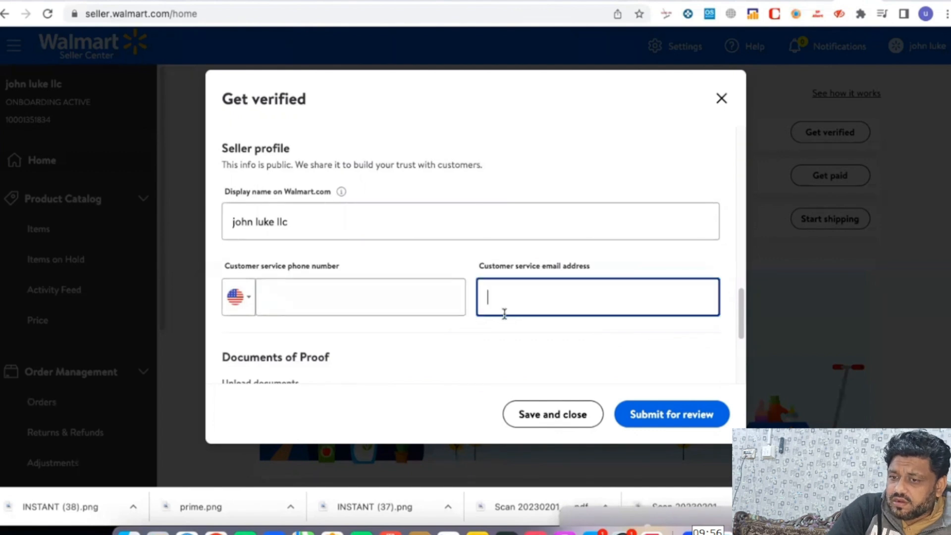
pyautogui.scroll(-5, 511, 313)
pyautogui.scroll(3, 505, 317)
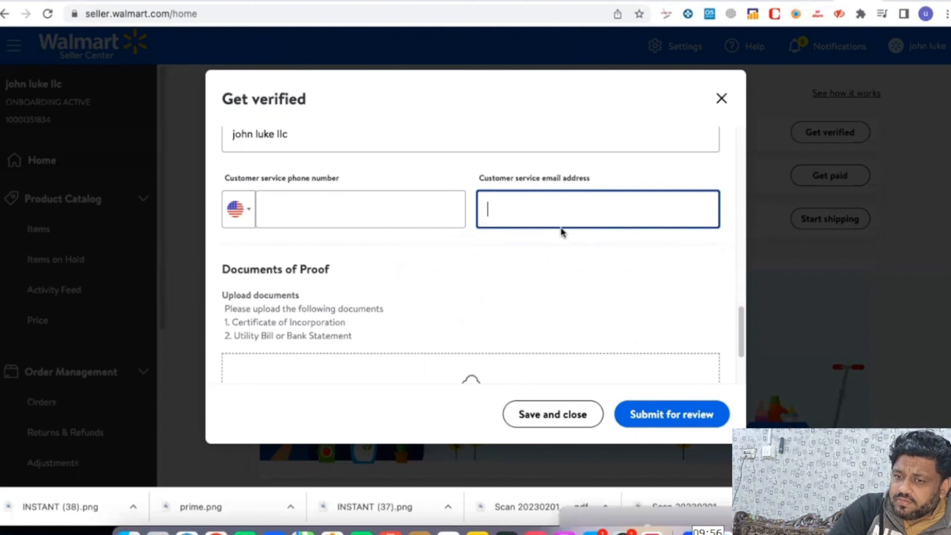
pyautogui.scroll(-3, 518, 276)
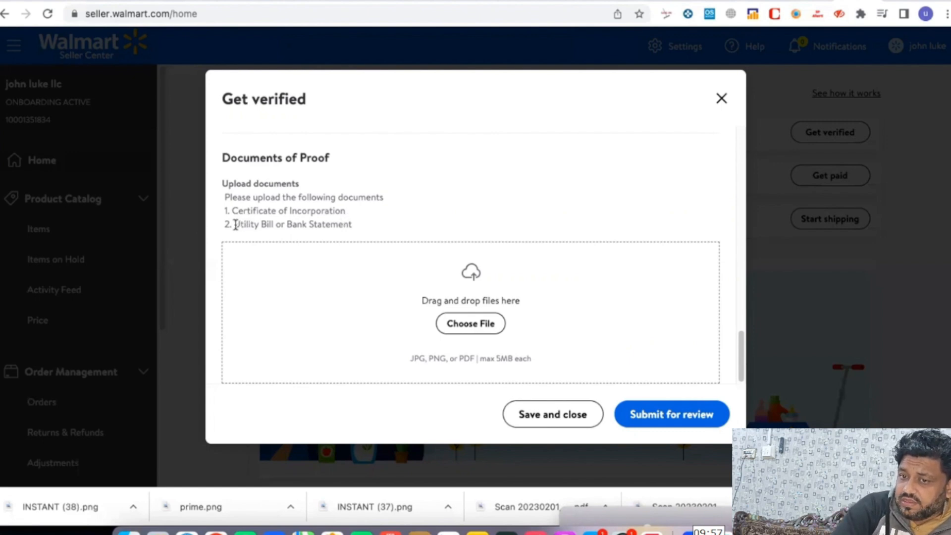
# Highlight the Utility Bill or Bank Statement requirement, then scroll back to the form's top.
pyautogui.moveTo(236, 224); pyautogui.dragTo(370, 228)
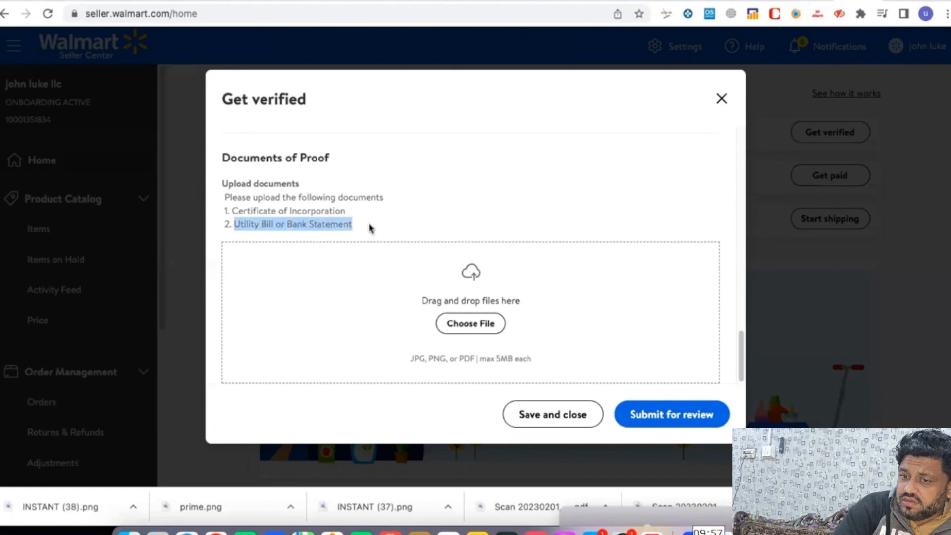
pyautogui.click(372, 228)
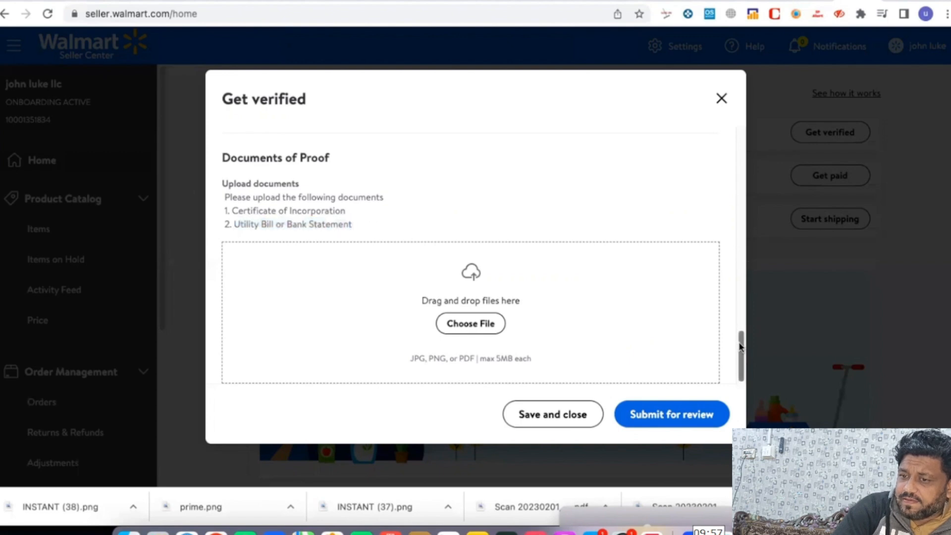
pyautogui.scroll(2, 740, 333)
pyautogui.moveTo(740, 333); pyautogui.dragTo(739, 173)
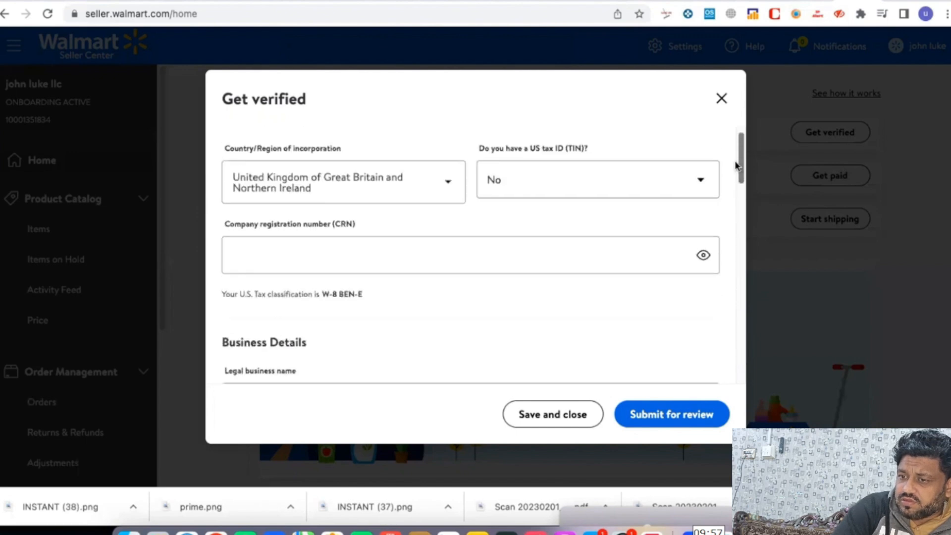
# Keep the tax ID answer and switch the country of incorporation to United States.
pyautogui.click(652, 179)
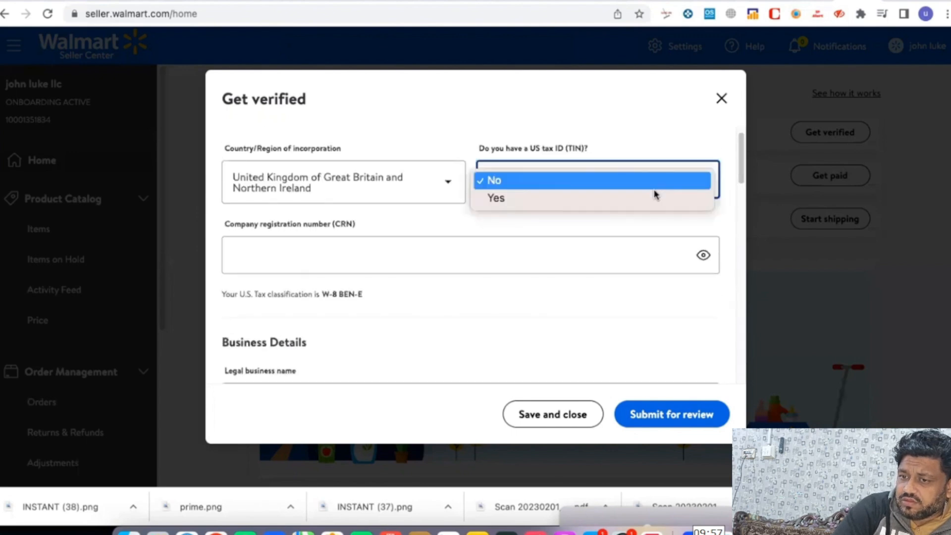
pyautogui.click(392, 225)
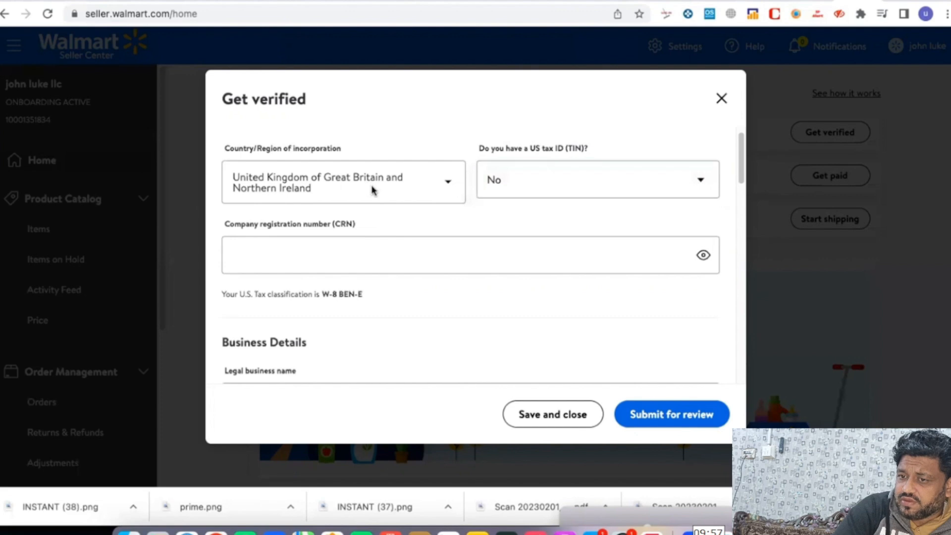
pyautogui.click(449, 189)
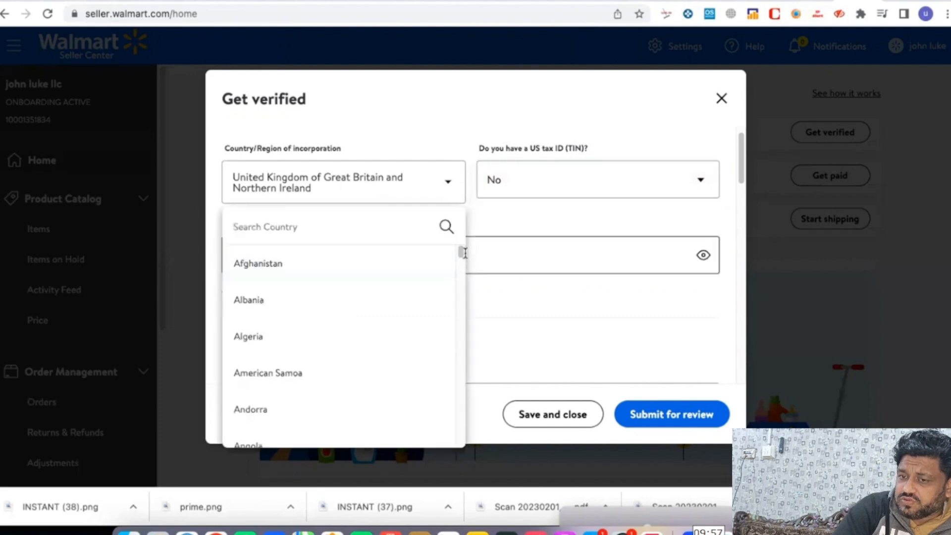
pyautogui.moveTo(461, 252); pyautogui.dragTo(453, 448)
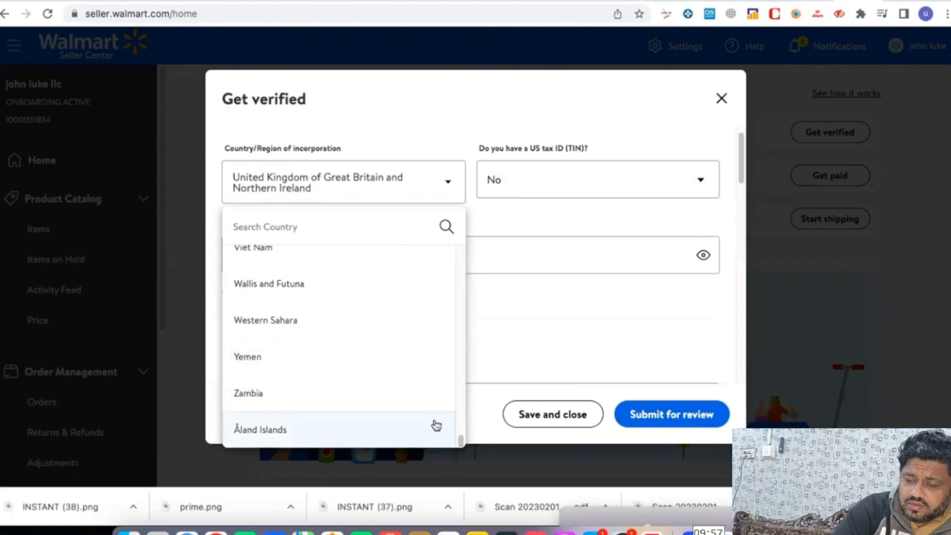
pyautogui.moveTo(461, 443); pyautogui.dragTo(461, 434)
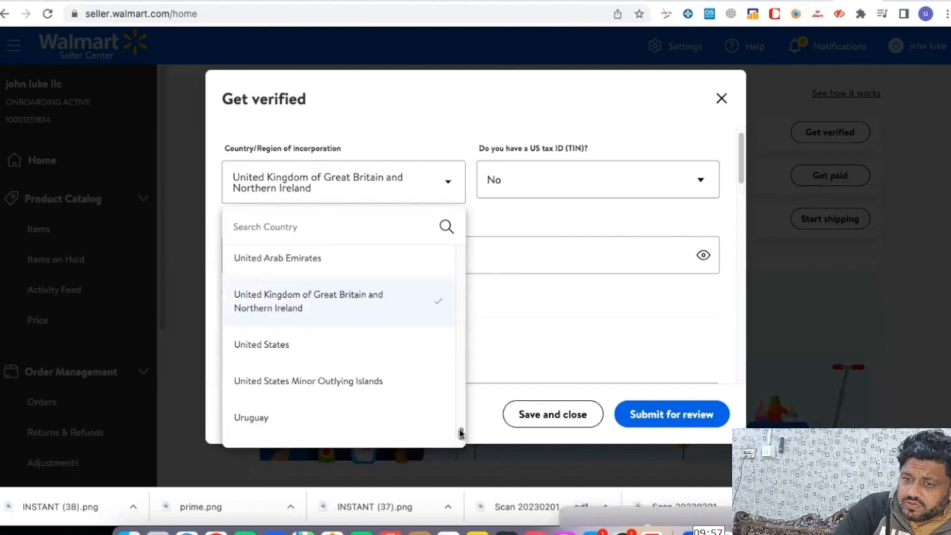
pyautogui.click(346, 349)
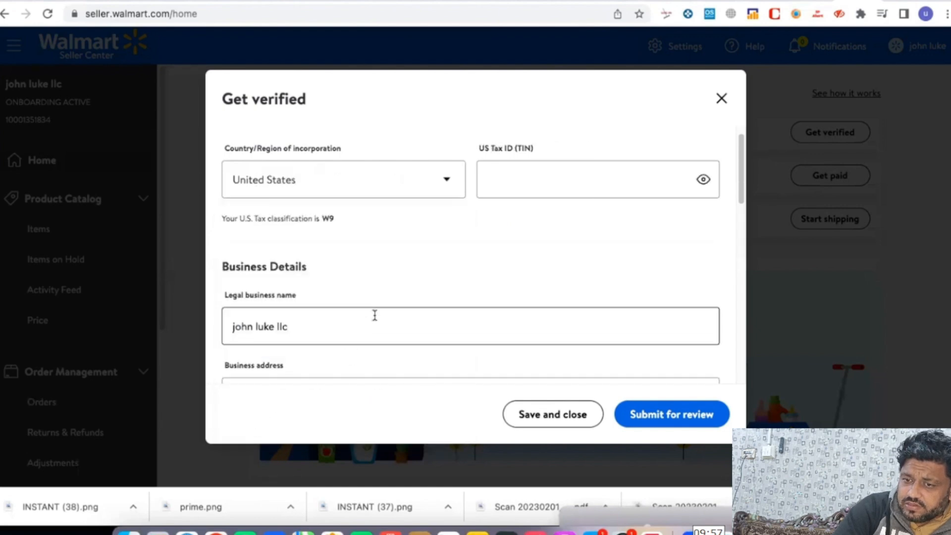
pyautogui.click(537, 183)
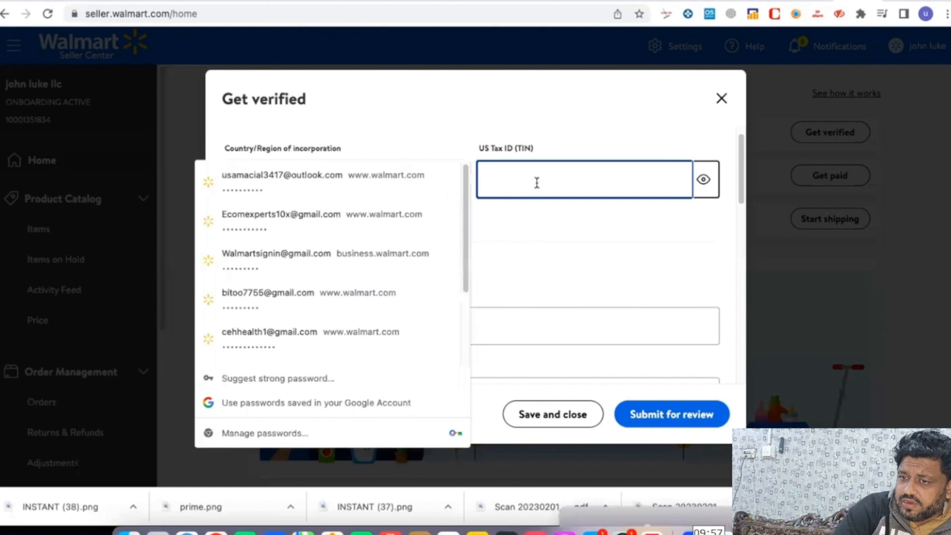
pyautogui.click(552, 240)
pyautogui.click(548, 188)
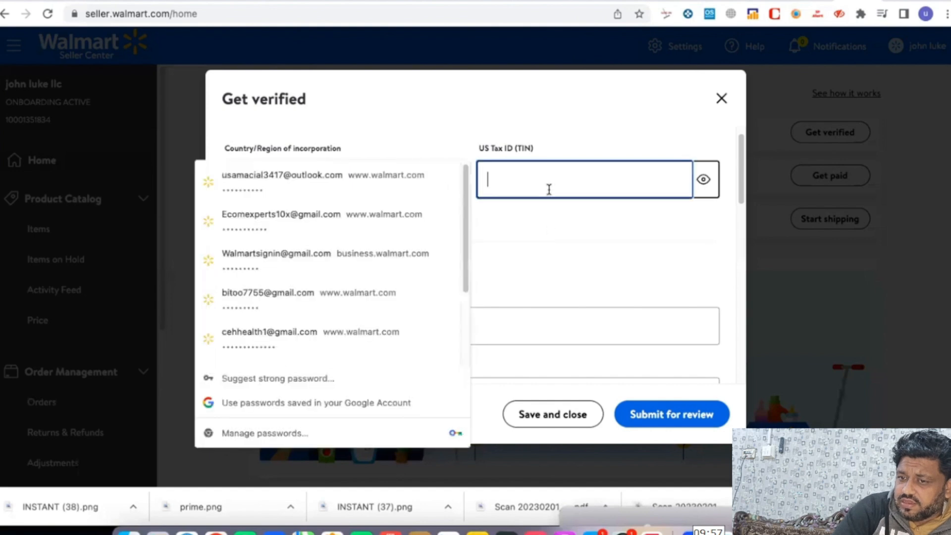
pyautogui.click(548, 236)
pyautogui.click(557, 188)
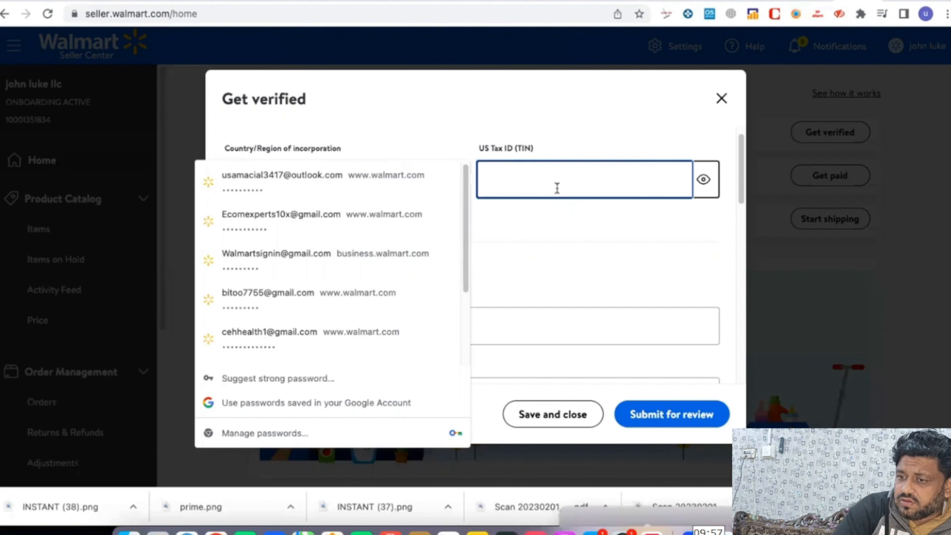
pyautogui.click(548, 233)
pyautogui.click(550, 191)
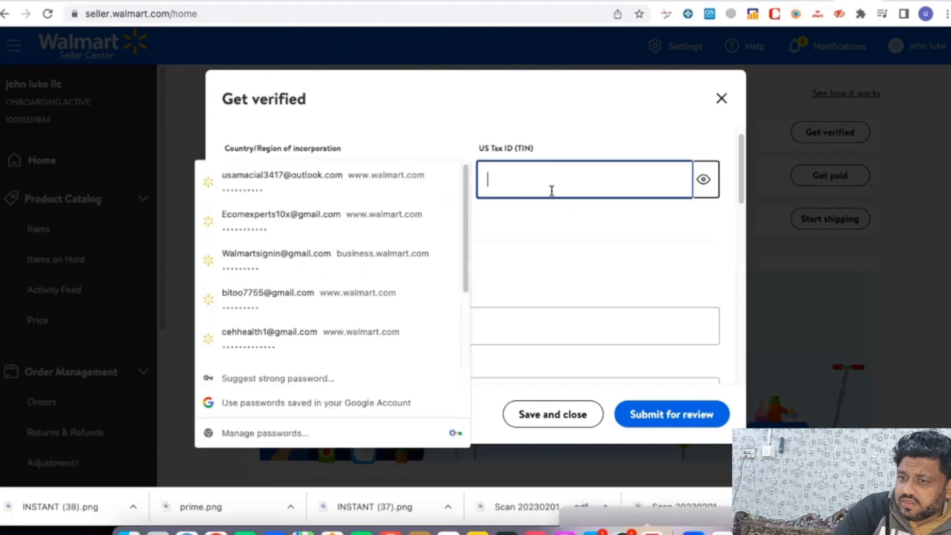
pyautogui.click(565, 235)
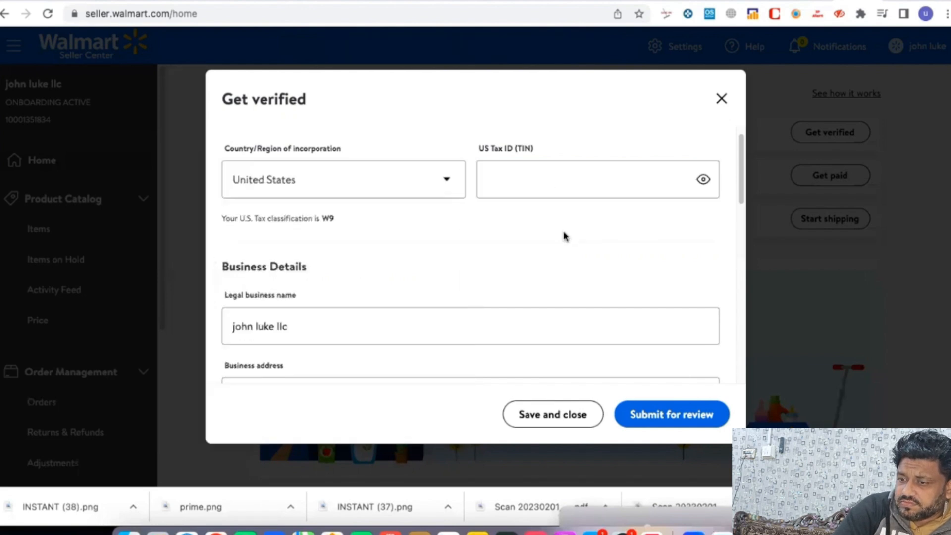
pyautogui.click(505, 183)
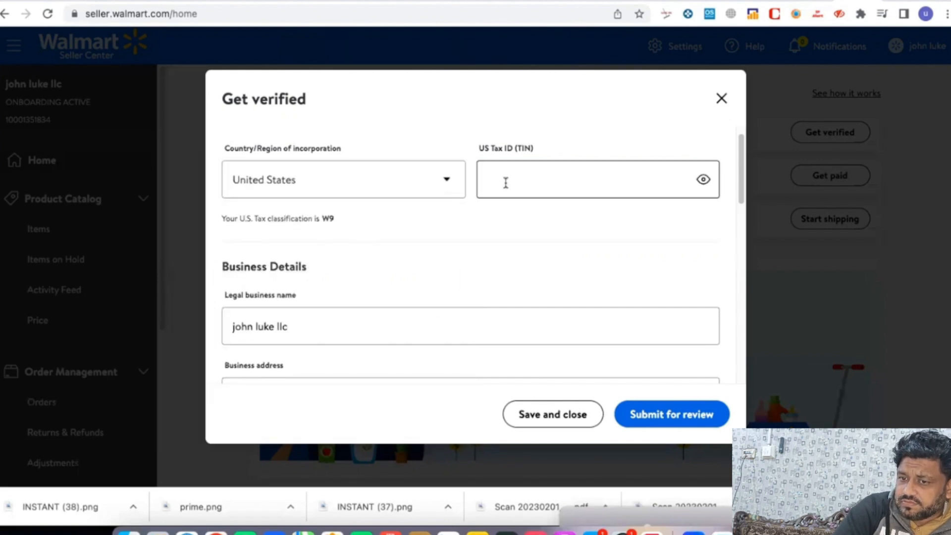
pyautogui.click(524, 218)
pyautogui.scroll(-2, 537, 225)
pyautogui.doubleClick(498, 265)
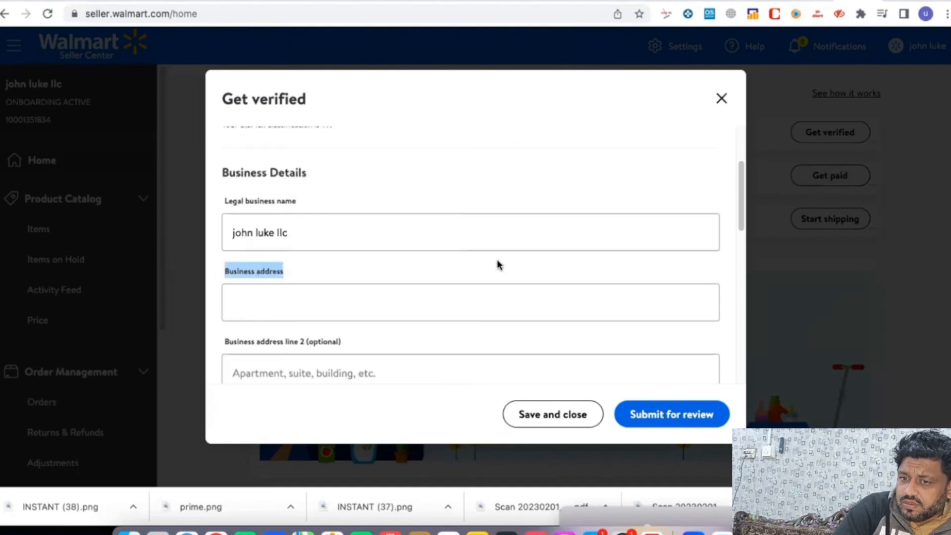
pyautogui.scroll(-3, 498, 264)
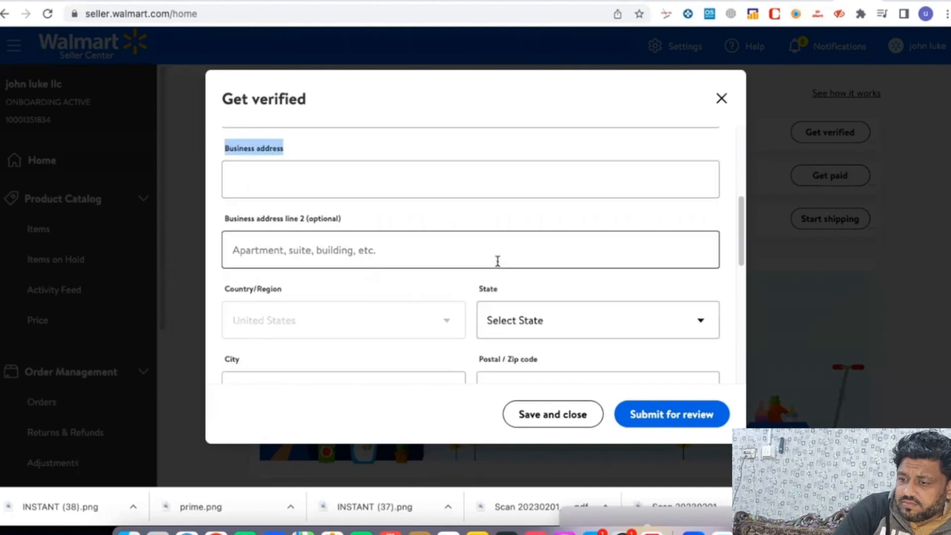
pyautogui.scroll(-2, 498, 261)
pyautogui.click(421, 301)
pyautogui.click(537, 304)
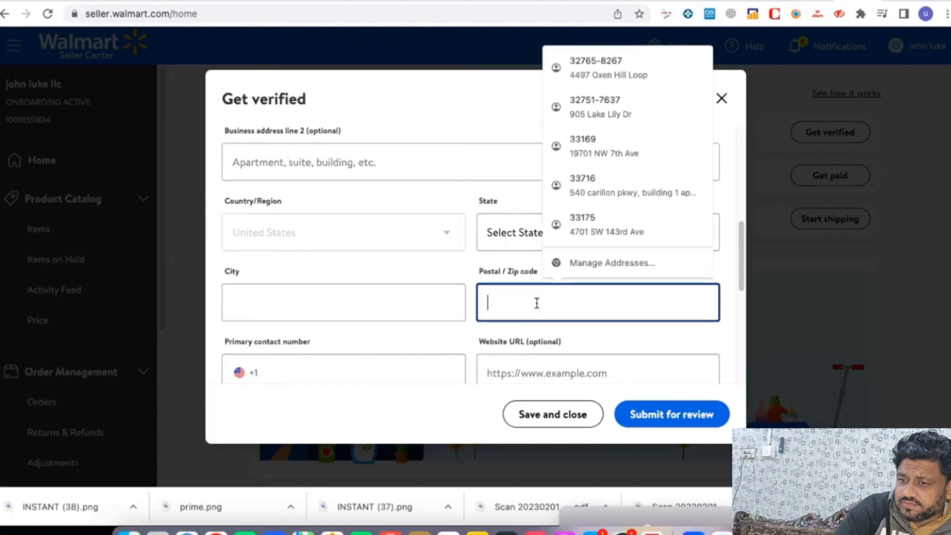
pyautogui.scroll(-2, 538, 304)
pyautogui.click(495, 268)
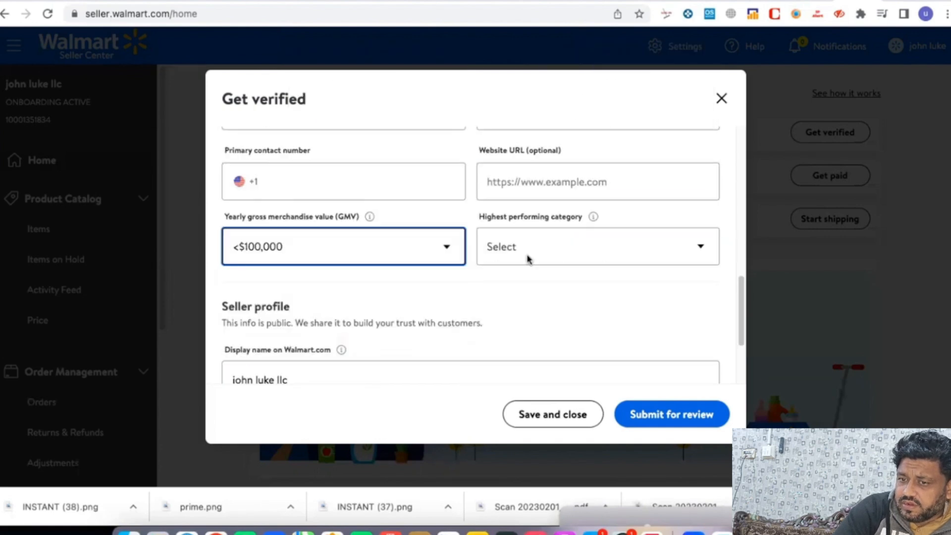
pyautogui.click(528, 258)
pyautogui.scroll(-5, 586, 347)
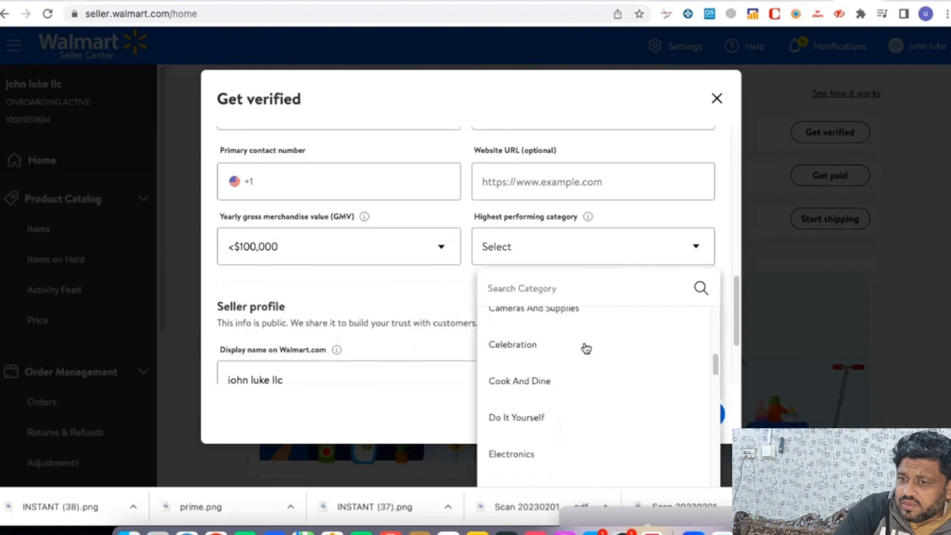
pyautogui.scroll(-5, 586, 348)
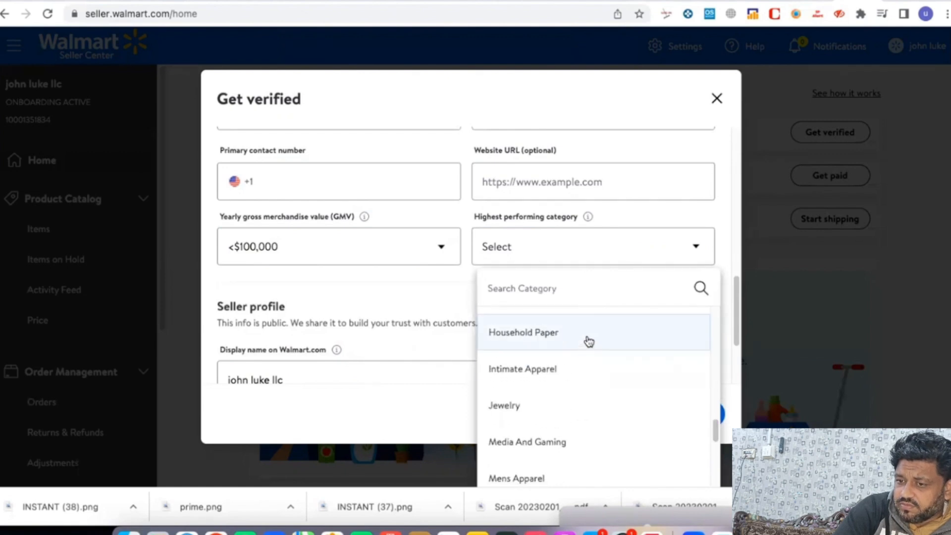
pyautogui.scroll(-6, 589, 357)
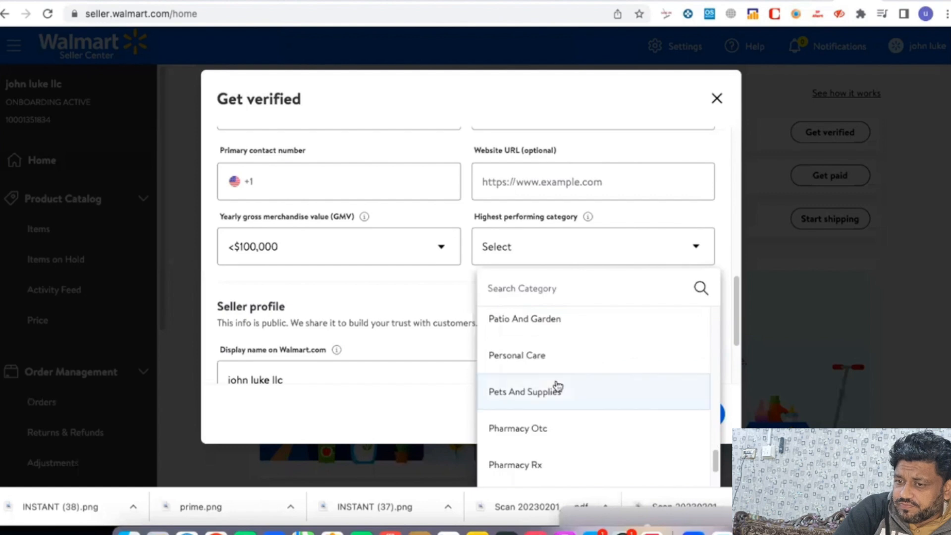
pyautogui.scroll(-4, 558, 388)
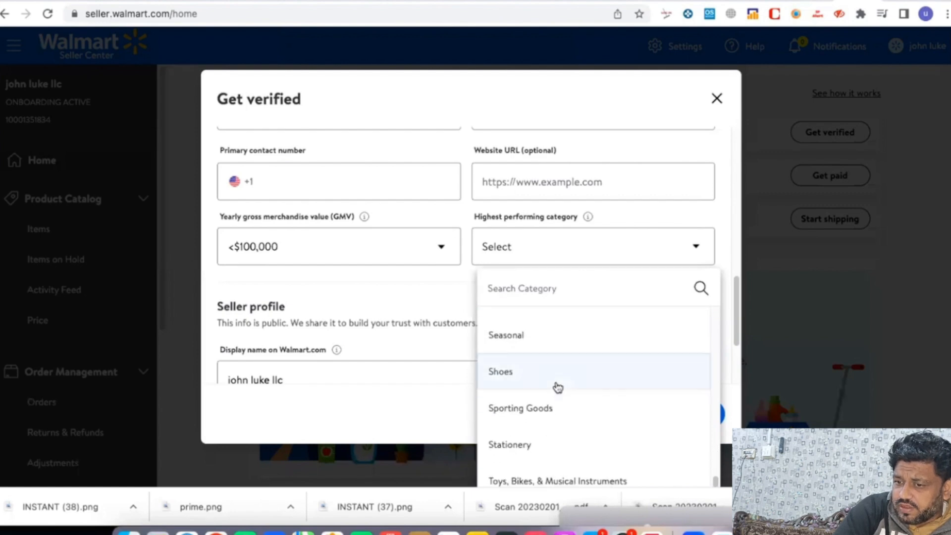
pyautogui.scroll(-5, 558, 388)
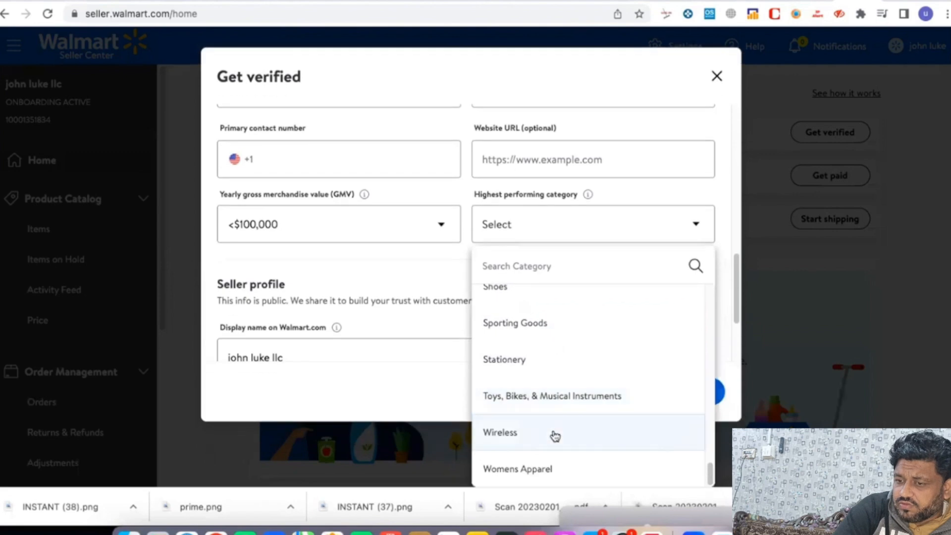
pyautogui.scroll(1, 549, 421)
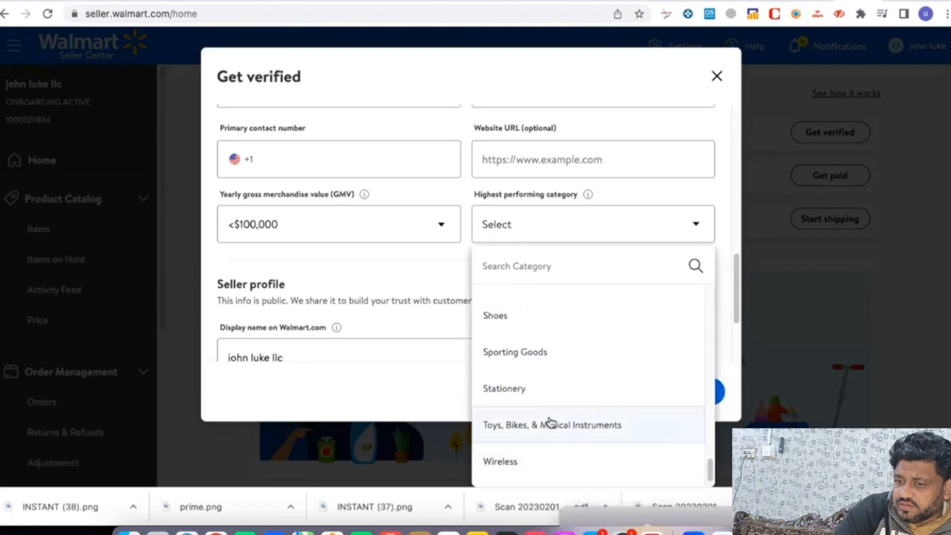
pyautogui.scroll(3, 550, 421)
pyautogui.scroll(2, 551, 422)
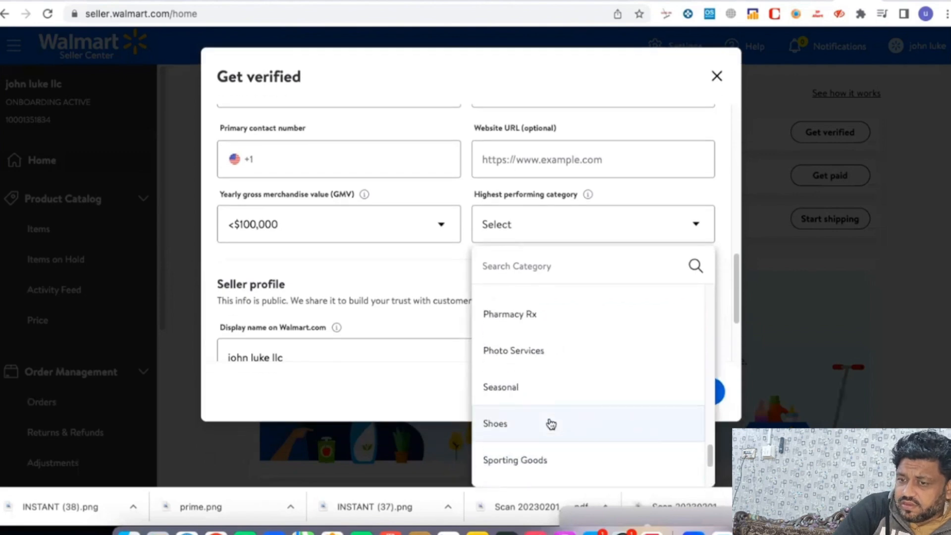
pyautogui.scroll(3, 551, 427)
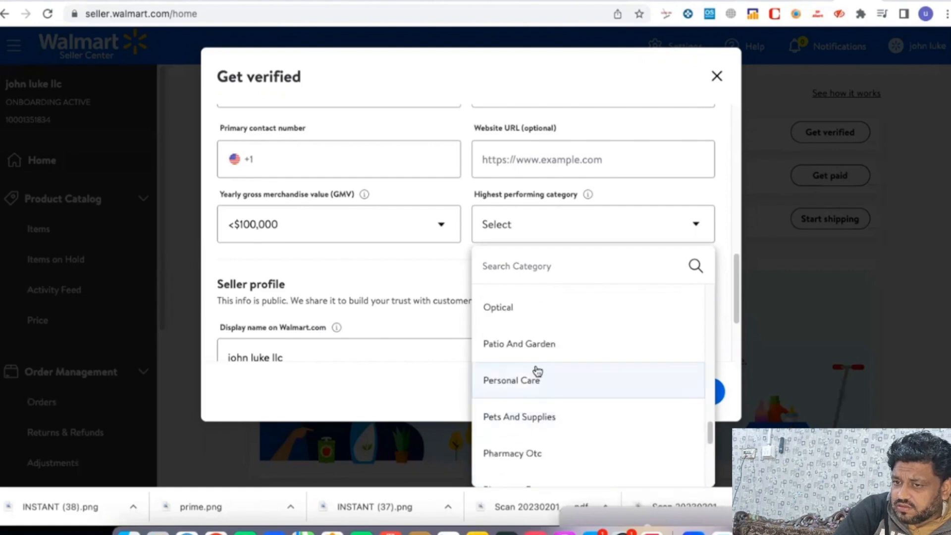
pyautogui.scroll(3, 538, 371)
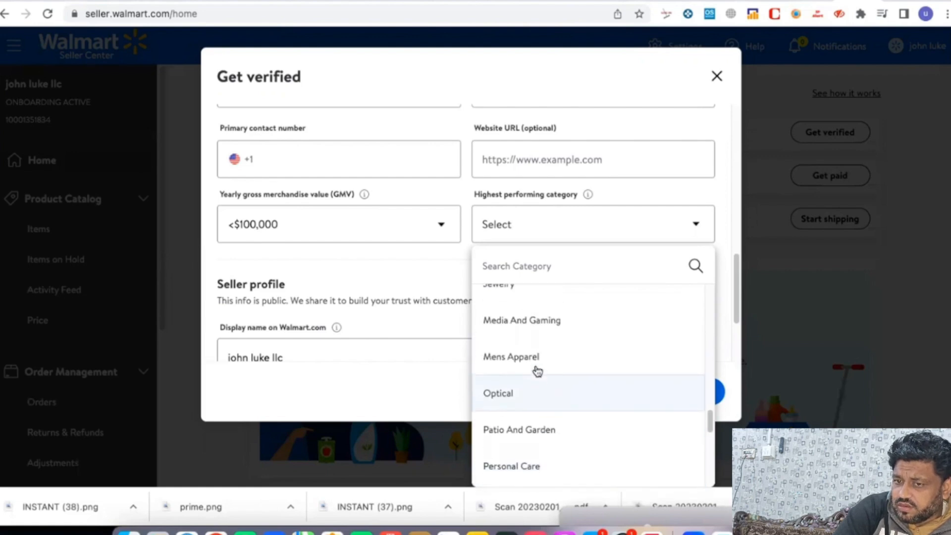
pyautogui.scroll(4, 538, 372)
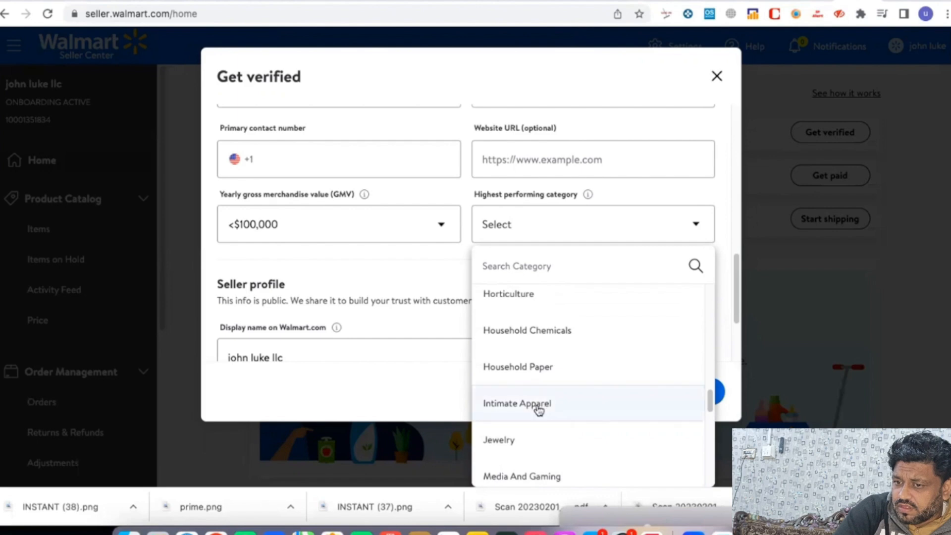
pyautogui.scroll(1, 533, 364)
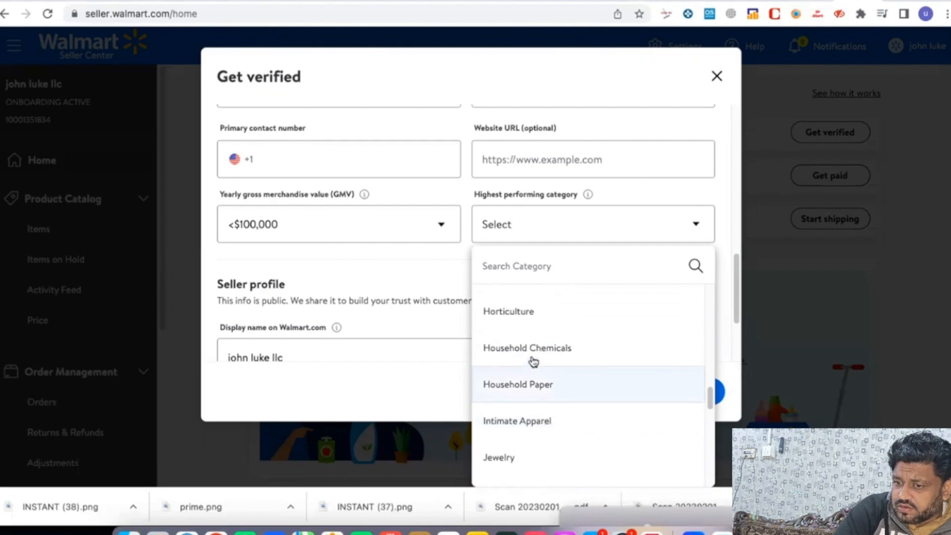
pyautogui.scroll(2, 539, 365)
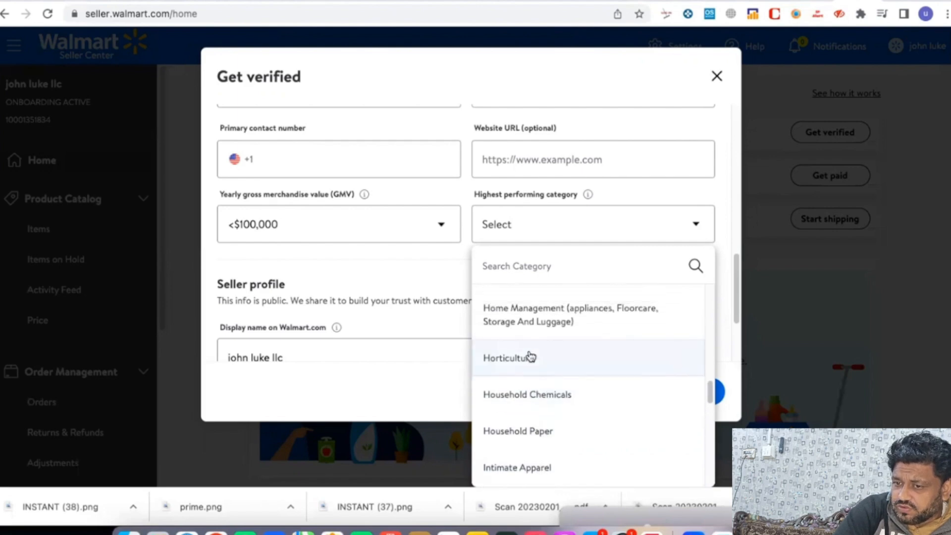
pyautogui.scroll(2, 531, 357)
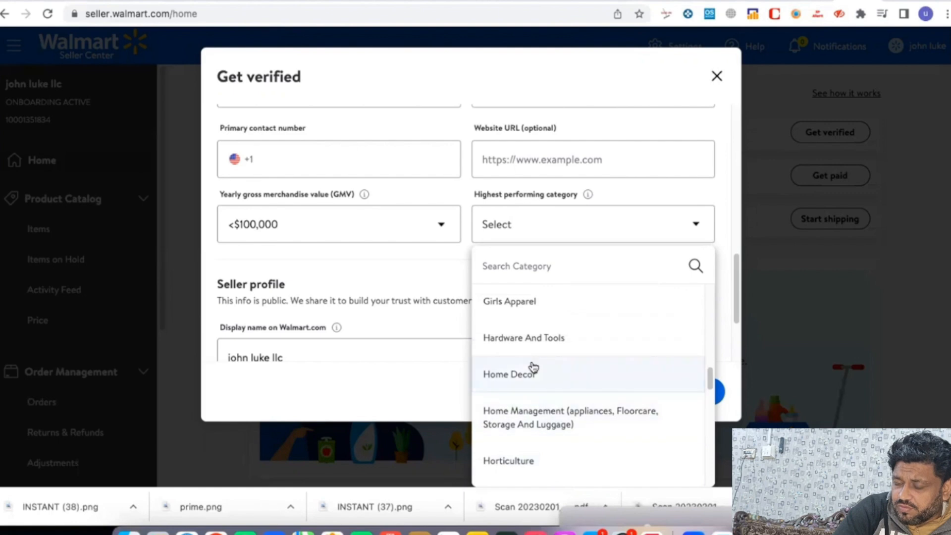
pyautogui.scroll(3, 535, 366)
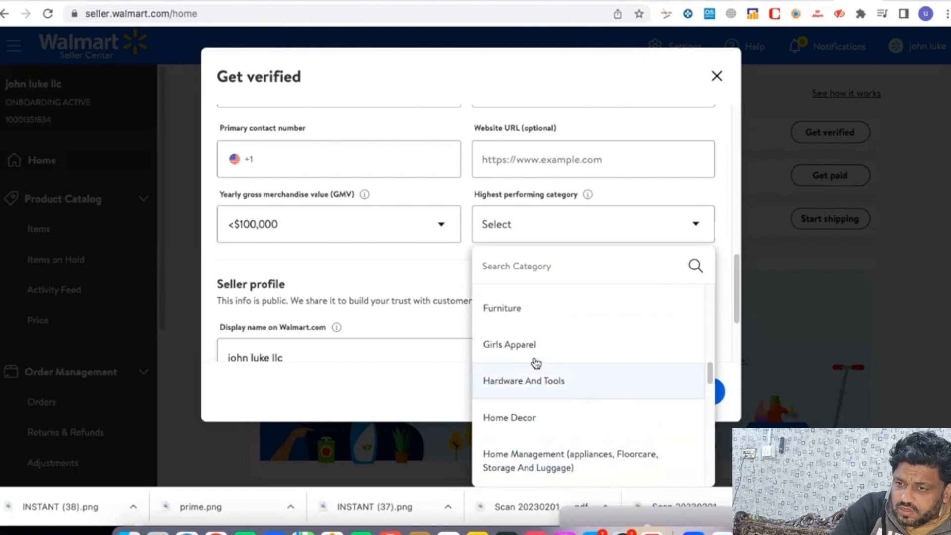
pyautogui.scroll(3, 530, 377)
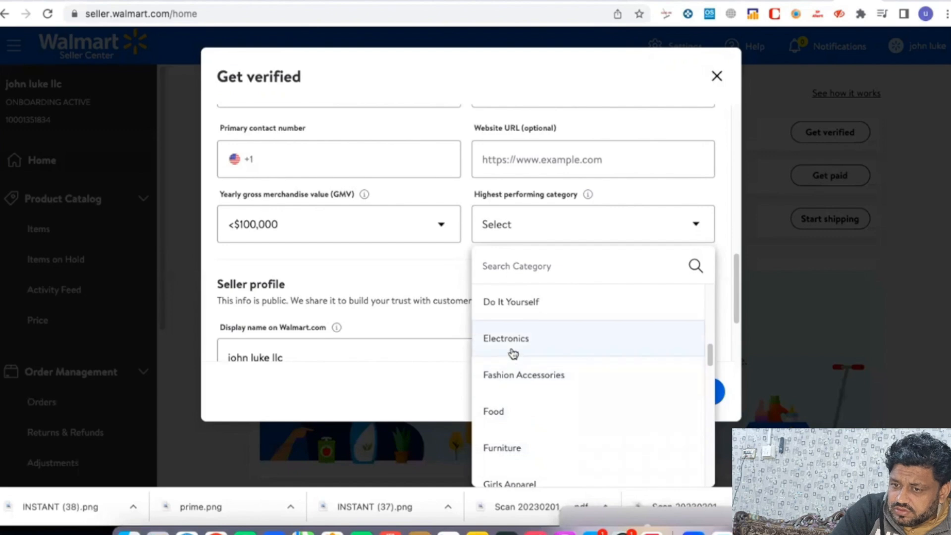
pyautogui.scroll(2, 514, 360)
pyautogui.scroll(4, 518, 377)
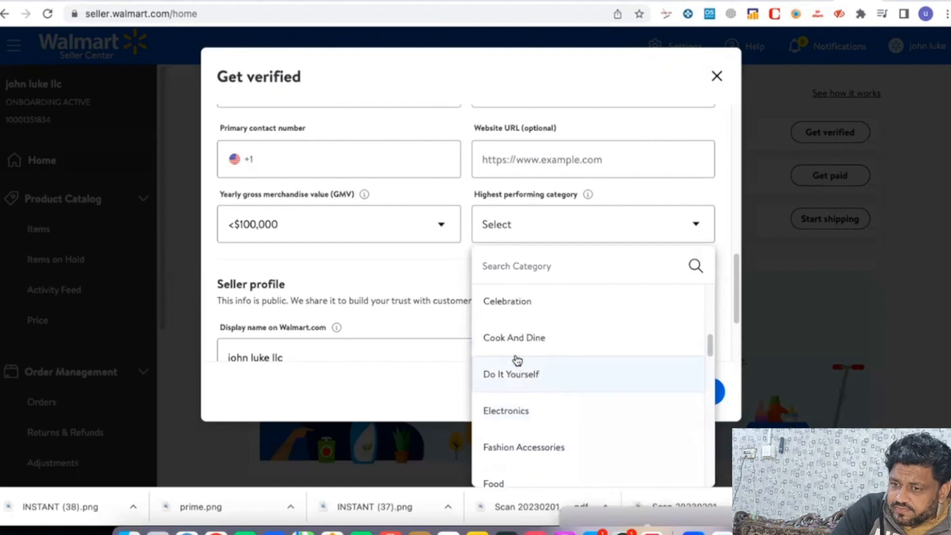
pyautogui.scroll(2, 521, 394)
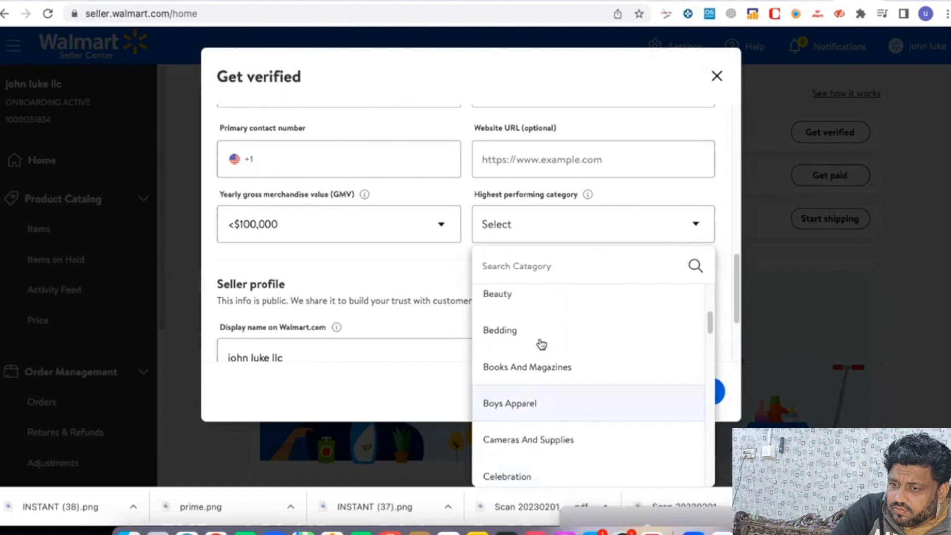
pyautogui.scroll(2, 546, 349)
pyautogui.scroll(3, 545, 349)
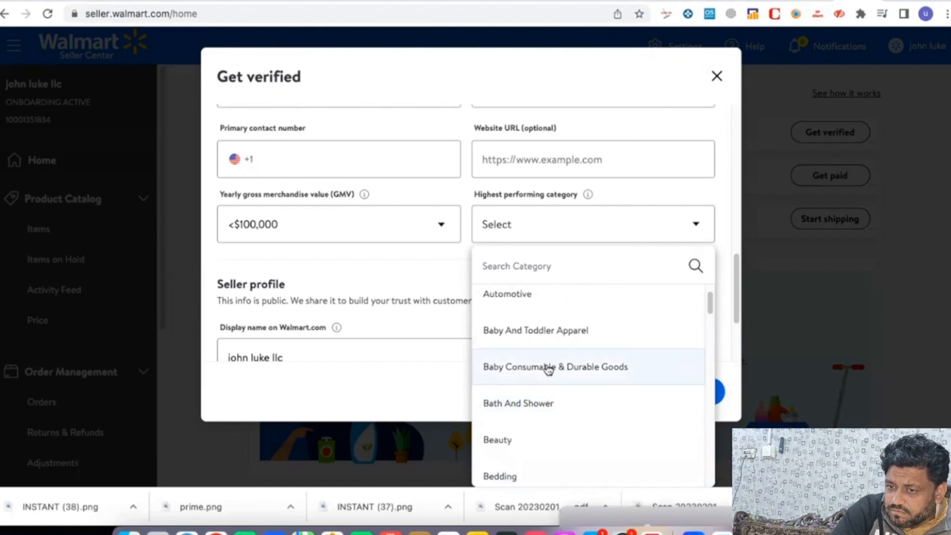
pyautogui.scroll(2, 549, 367)
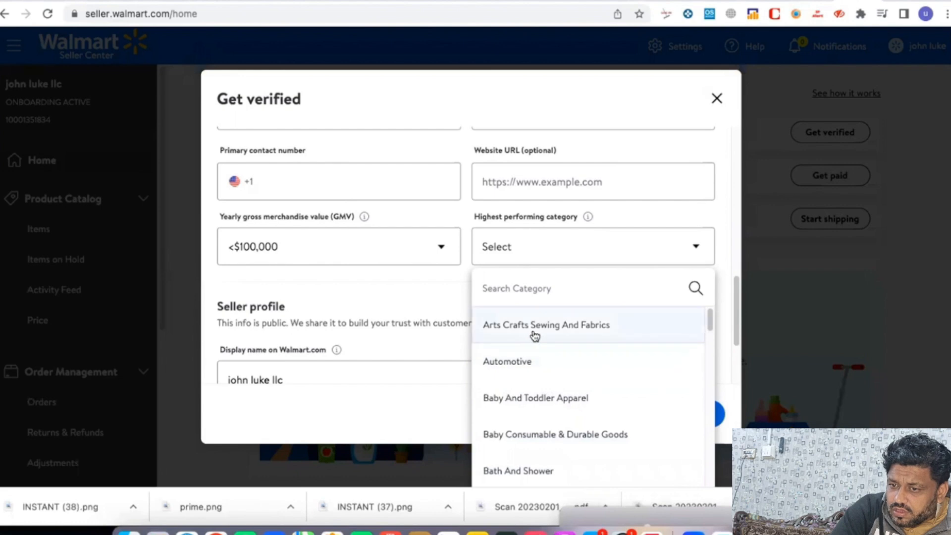
pyautogui.click(447, 295)
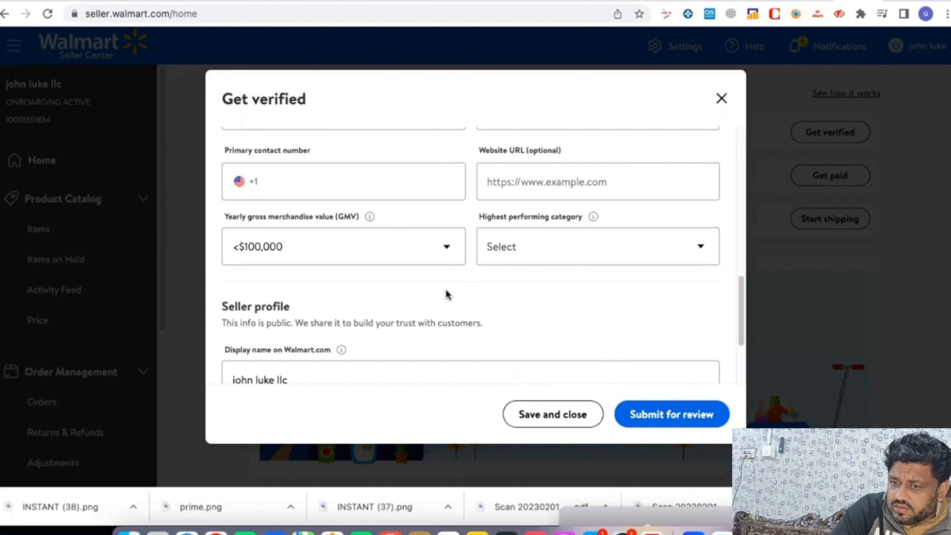
# Visit the customer service phone and email fields, then close the Get verified form.
pyautogui.scroll(-3, 447, 295)
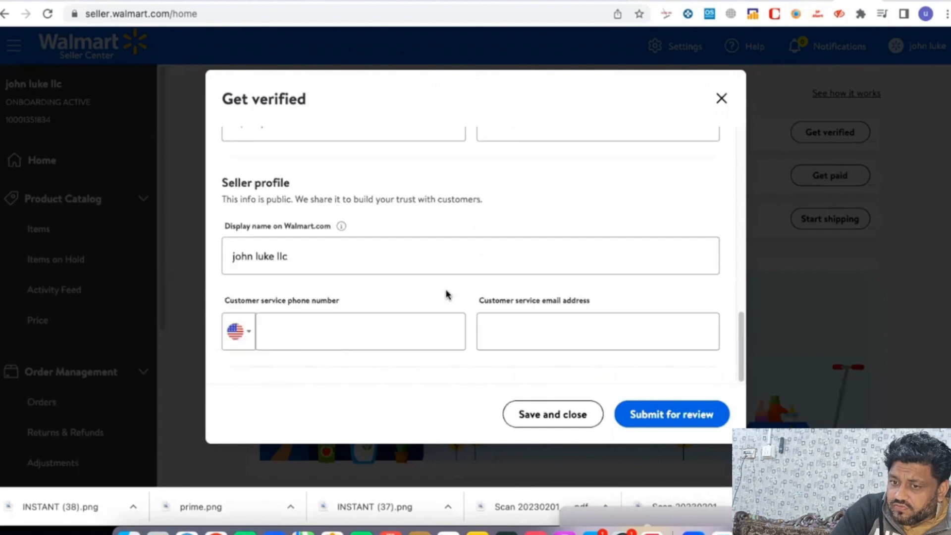
pyautogui.click(384, 321)
pyautogui.click(546, 336)
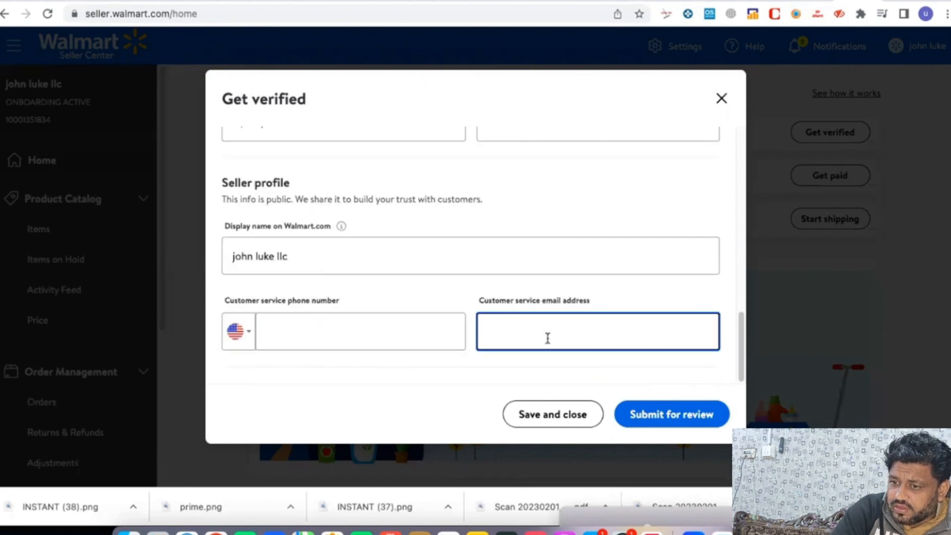
pyautogui.scroll(5, 328, 321)
pyautogui.scroll(-5, 333, 335)
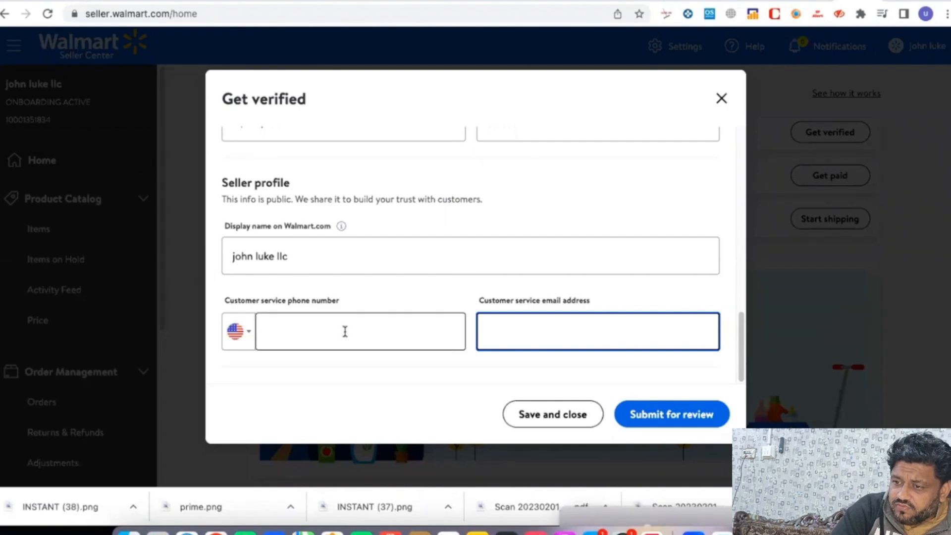
pyautogui.click(722, 98)
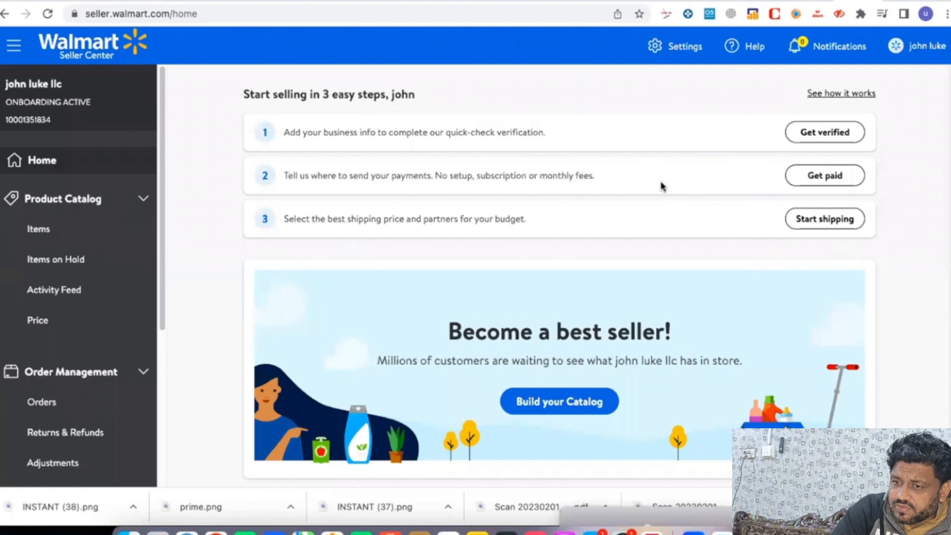